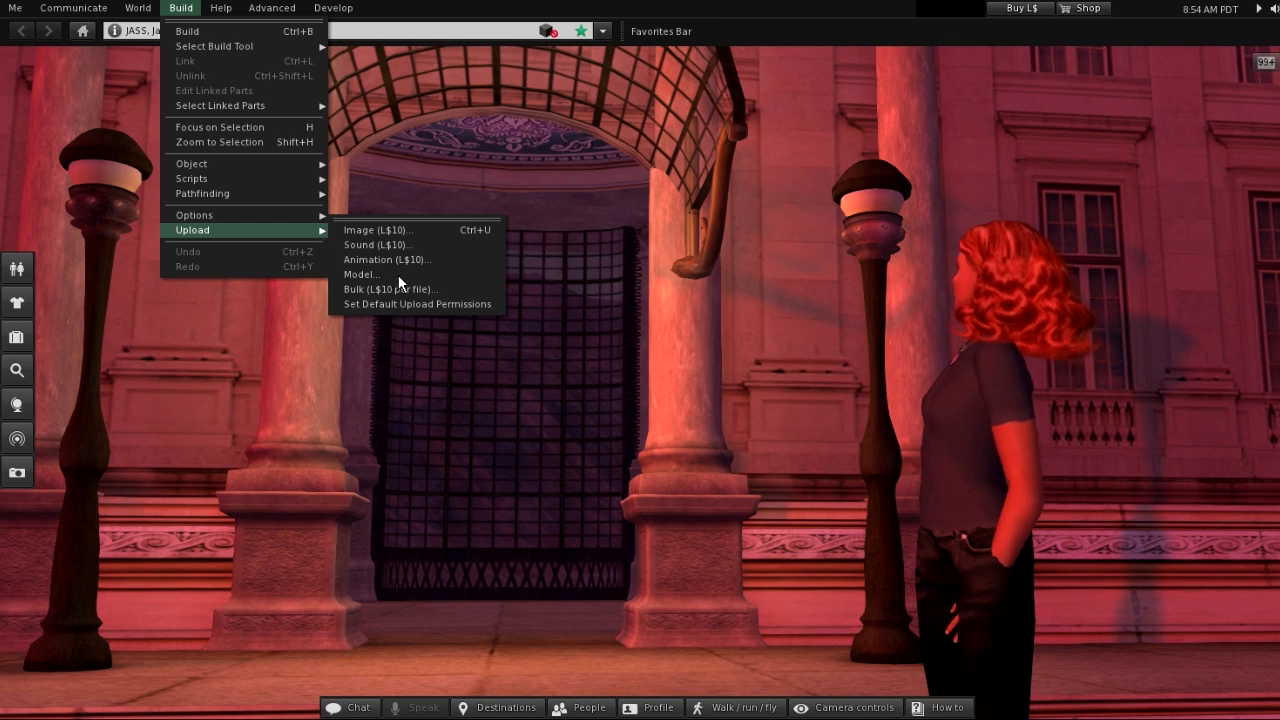
# - Load mymesh.dae from the models/mymesh folder on the Video Production (E:) drive for a model upload
pyautogui.click(379, 274)
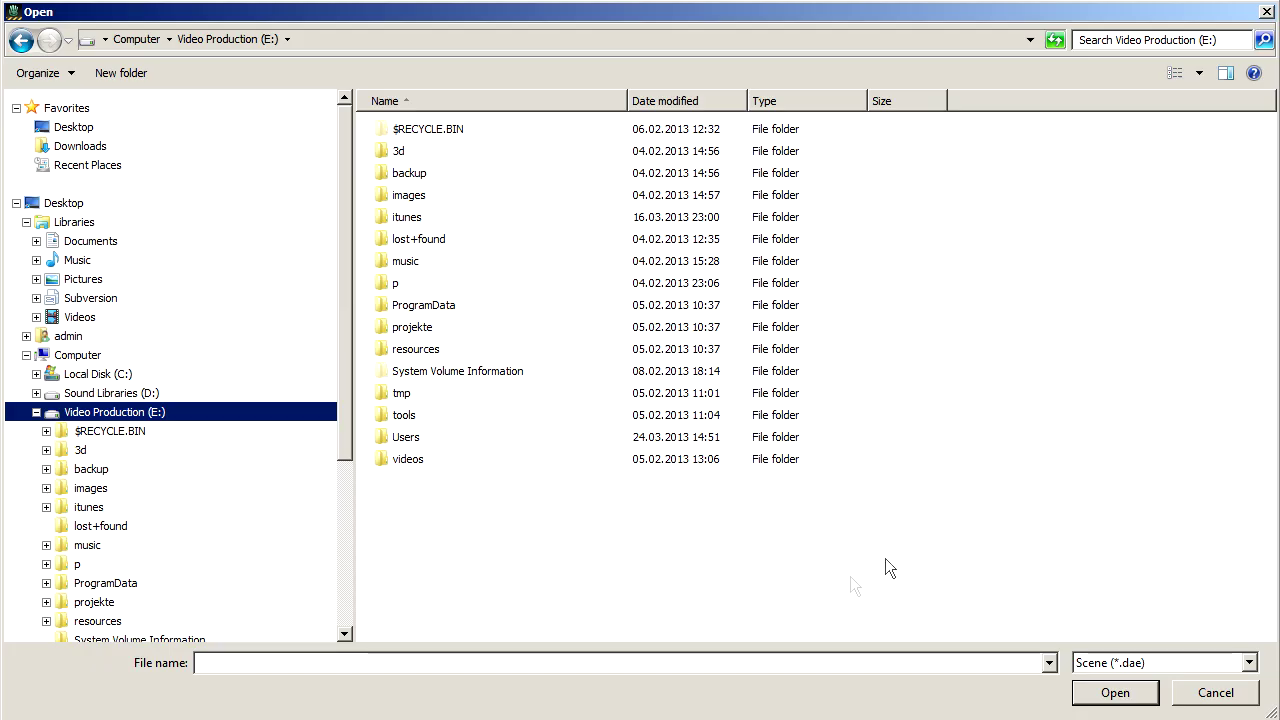
pyautogui.doubleClick(408, 438)
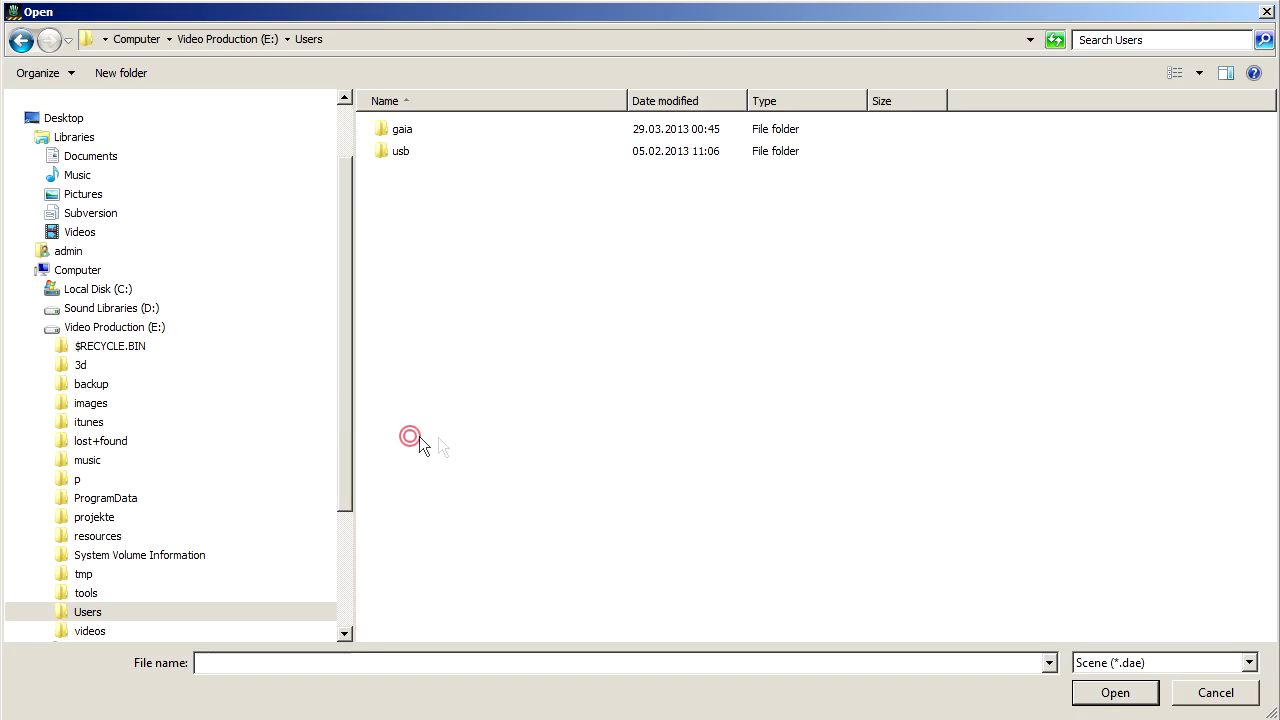
pyautogui.doubleClick(404, 130)
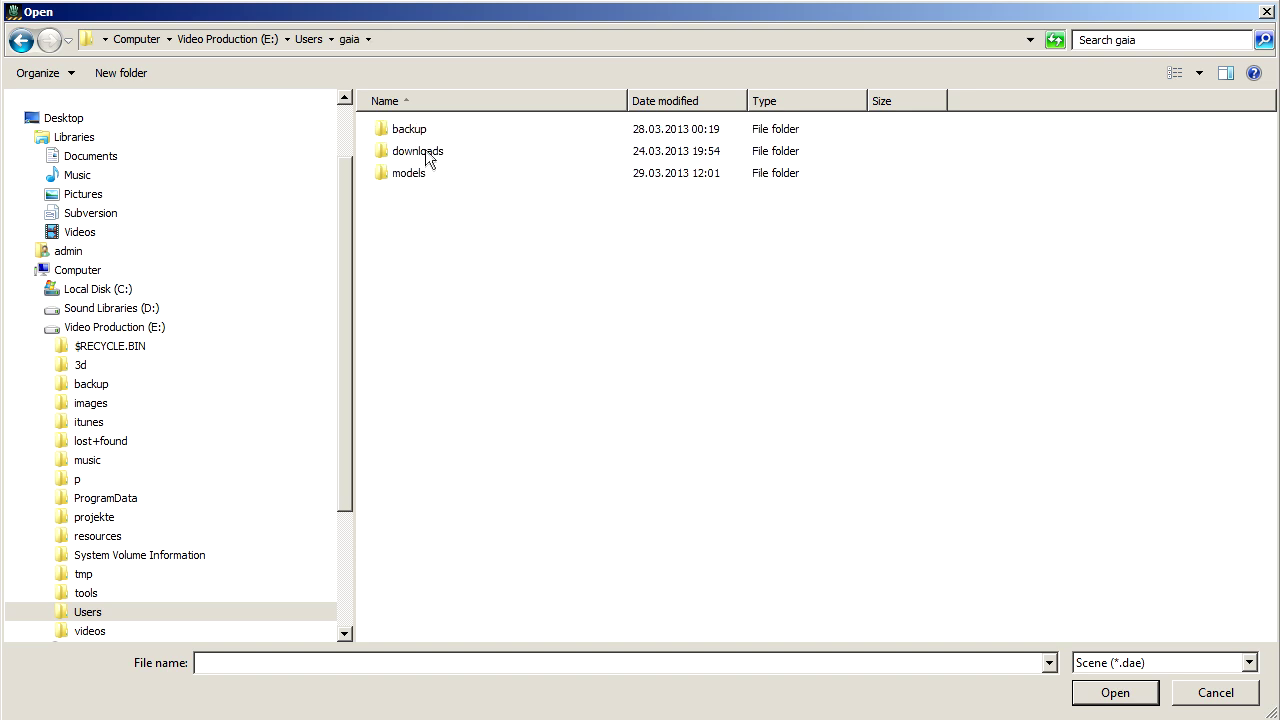
pyautogui.doubleClick(420, 173)
pyautogui.doubleClick(420, 132)
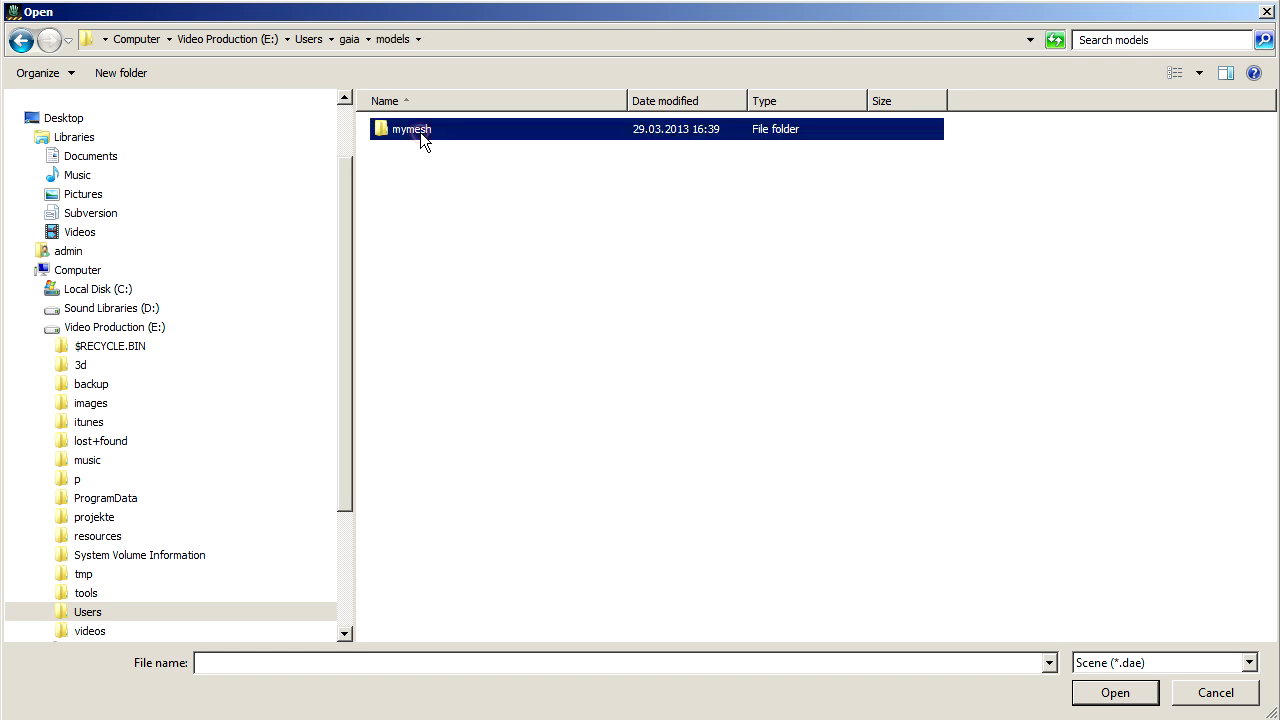
pyautogui.click(428, 133)
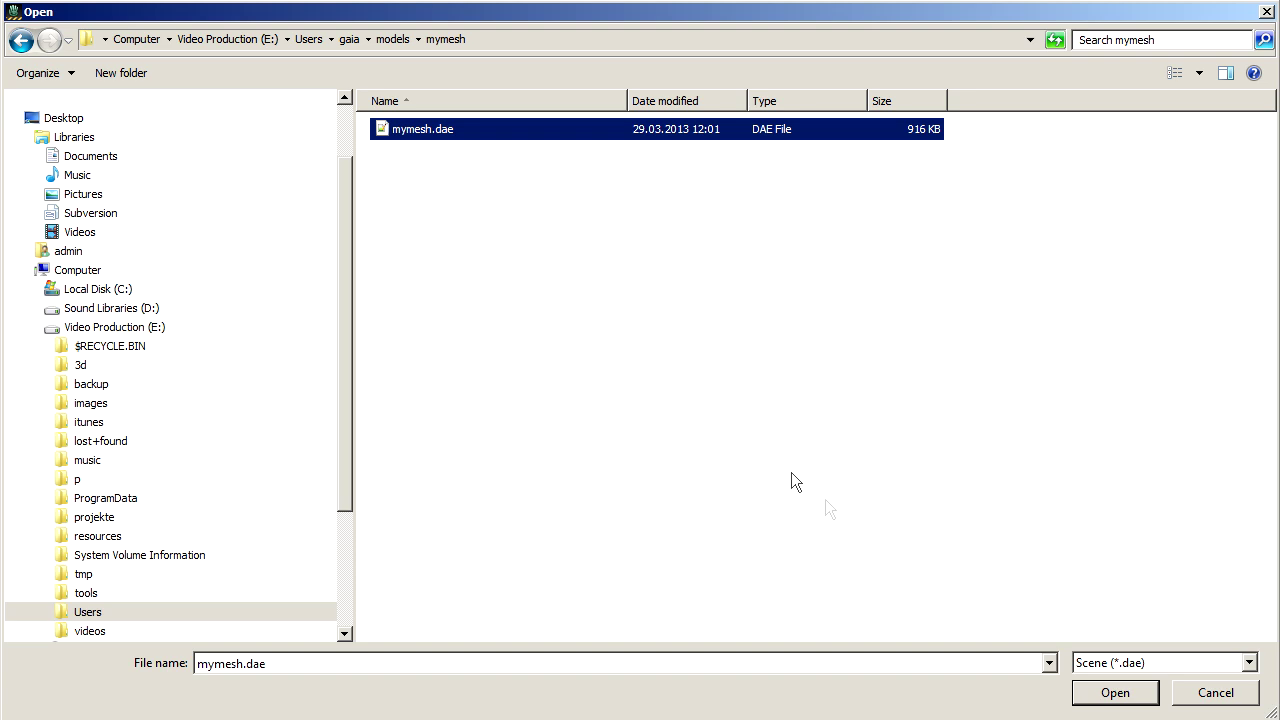
pyautogui.click(1100, 693)
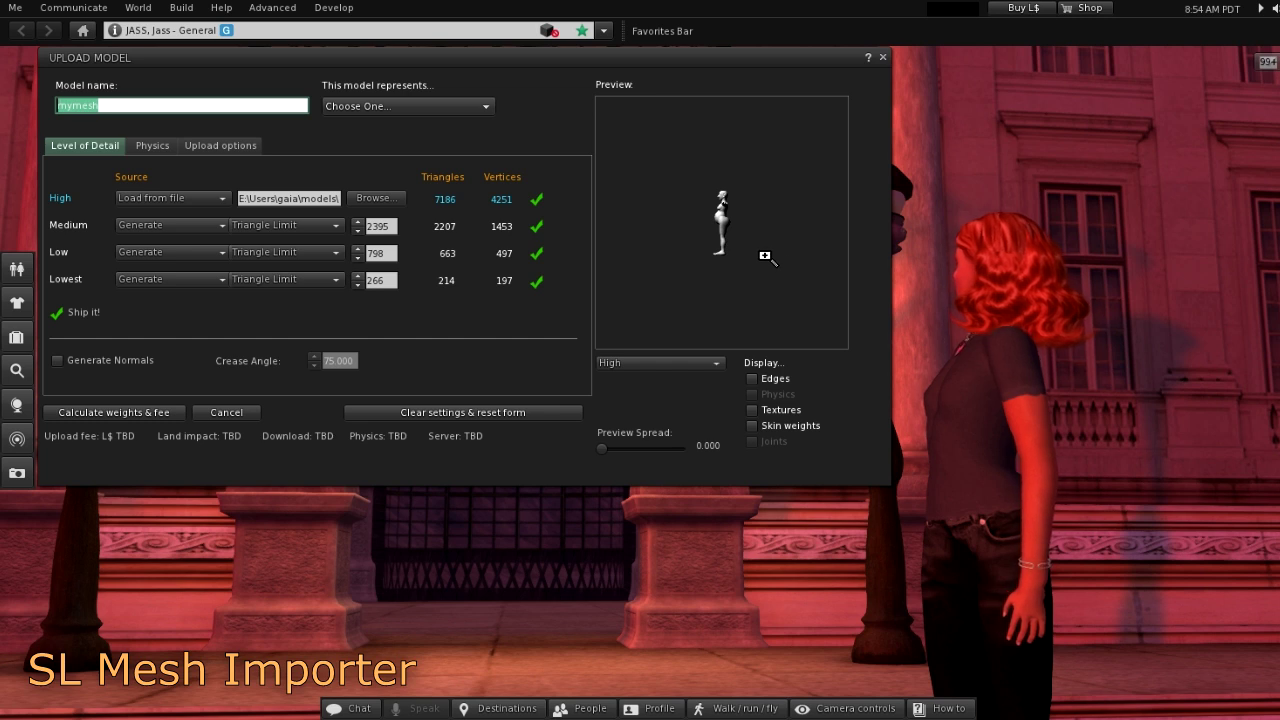
# - Turn the mesh preview to show the figure from the front and name the model "my troll"
pyautogui.moveTo(750, 301); pyautogui.dragTo(848, 178)
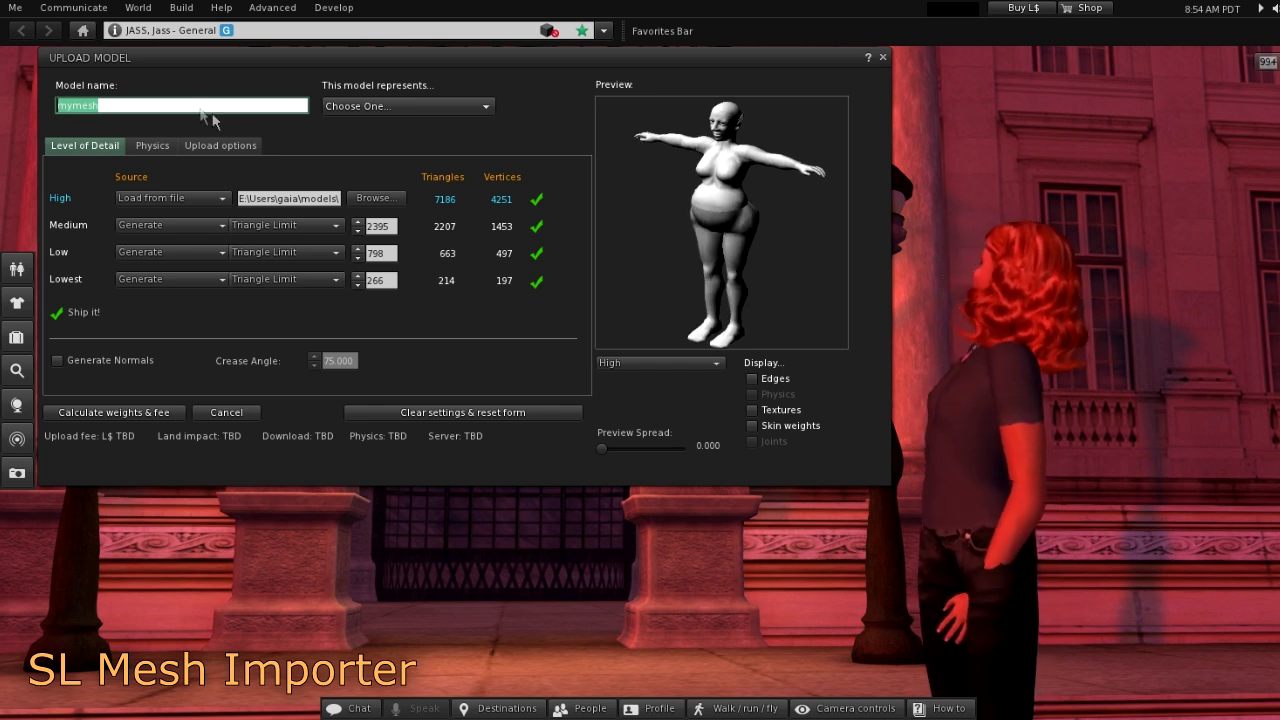
pyautogui.click(99, 105)
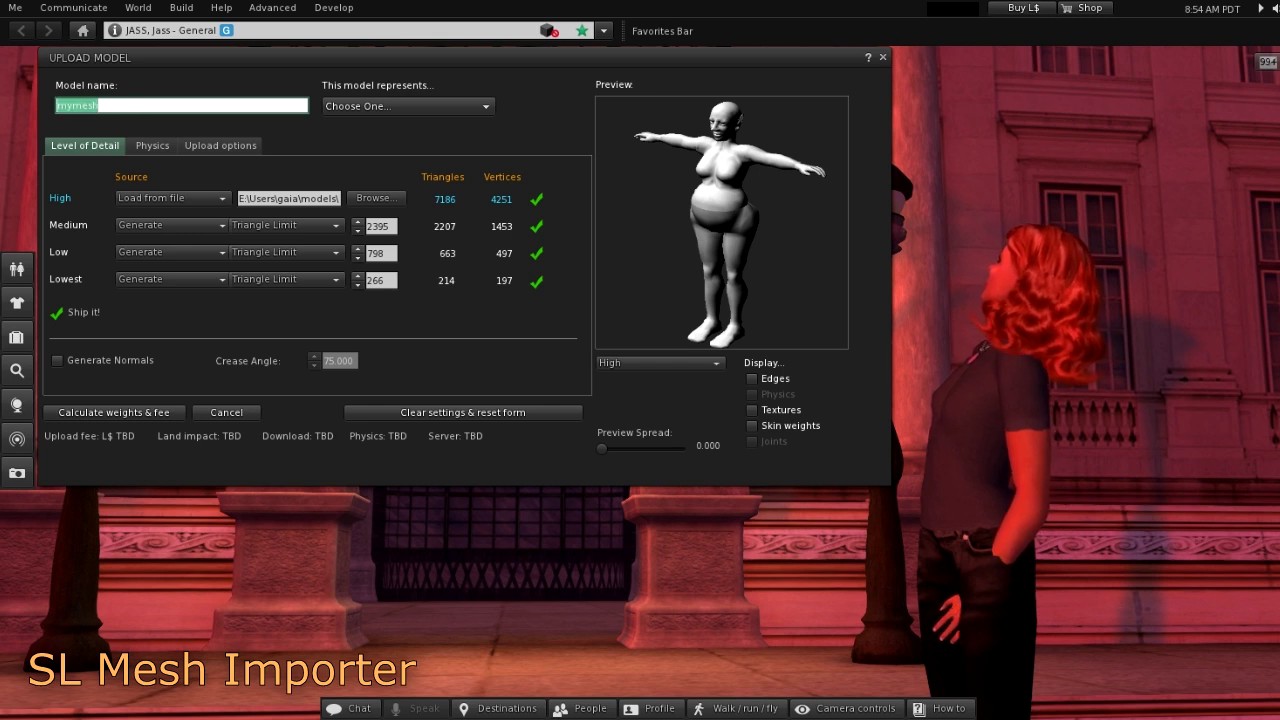
pyautogui.write('my troll')
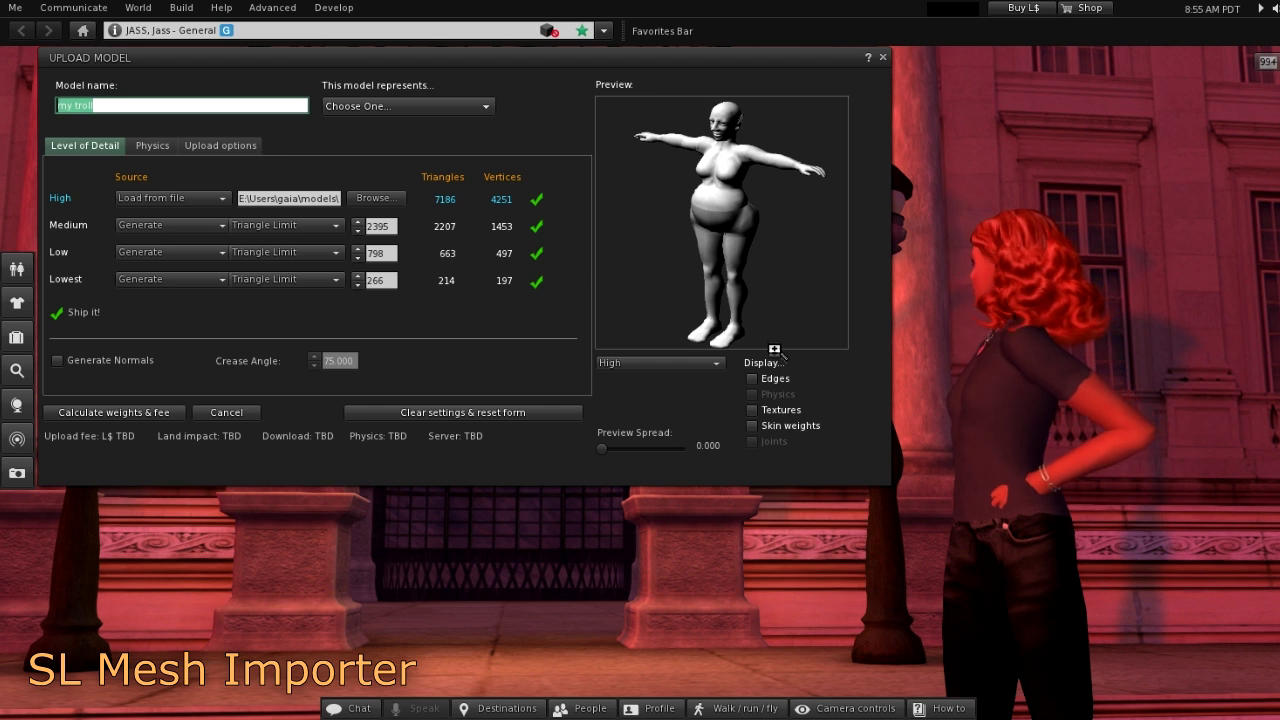
# - Display skin weights in the model preview and include skin weight in the upload options
pyautogui.click(752, 425)
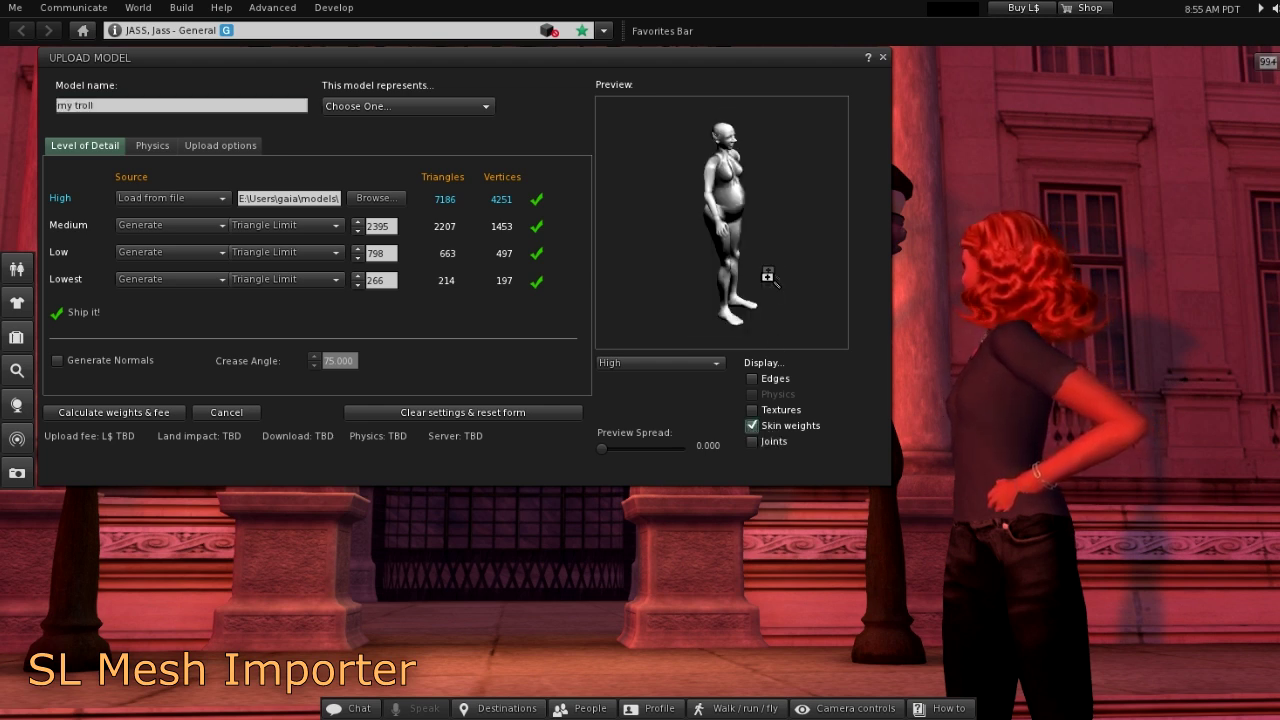
pyautogui.moveTo(766, 263); pyautogui.dragTo(650, 265)
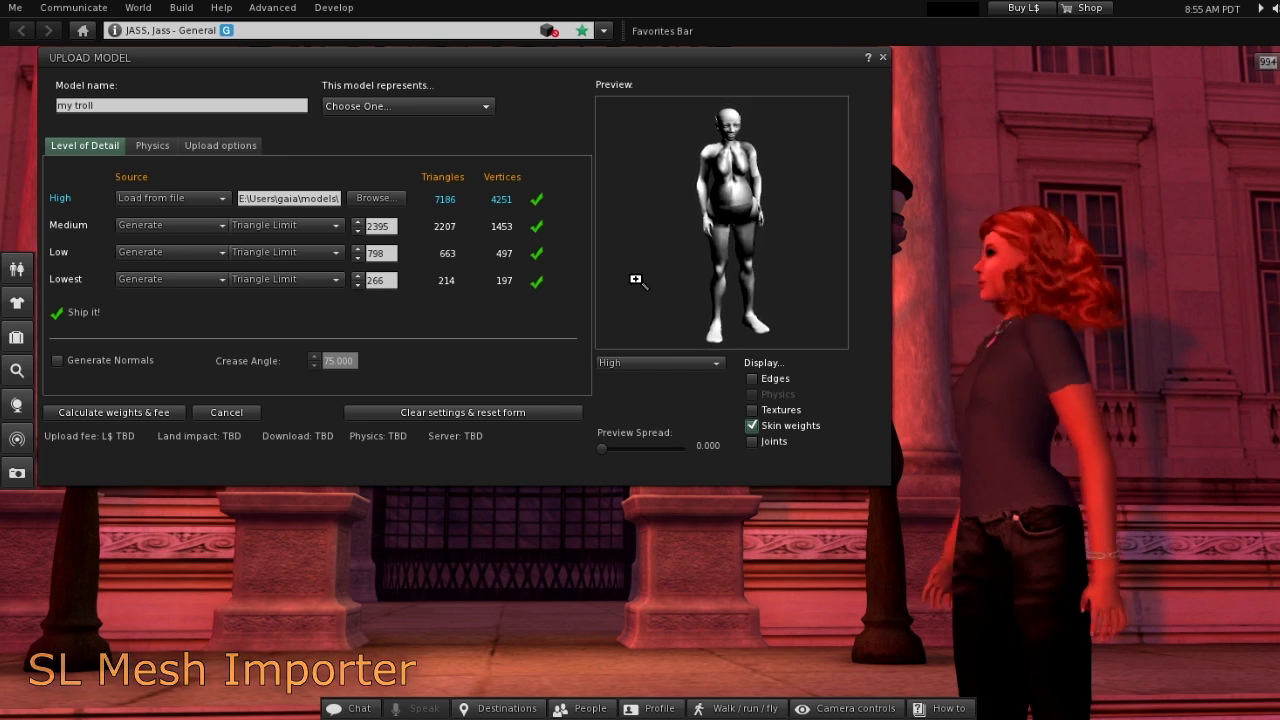
pyautogui.click(241, 147)
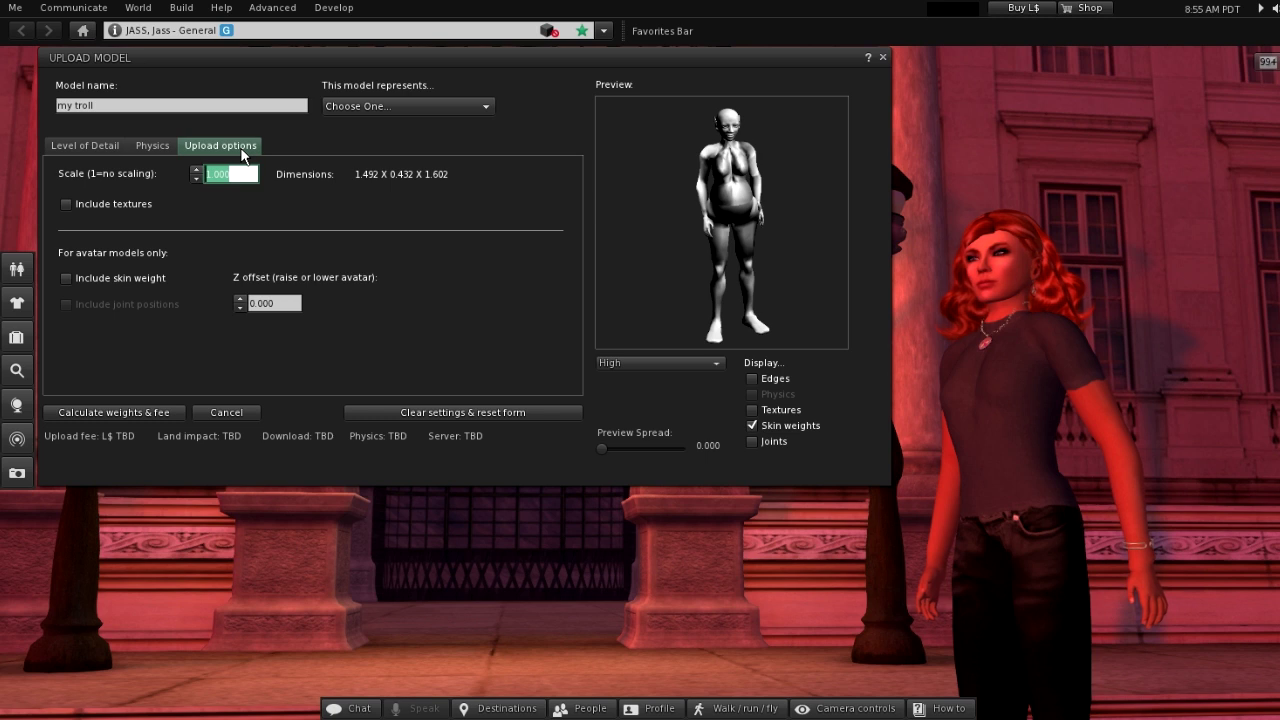
pyautogui.click(65, 278)
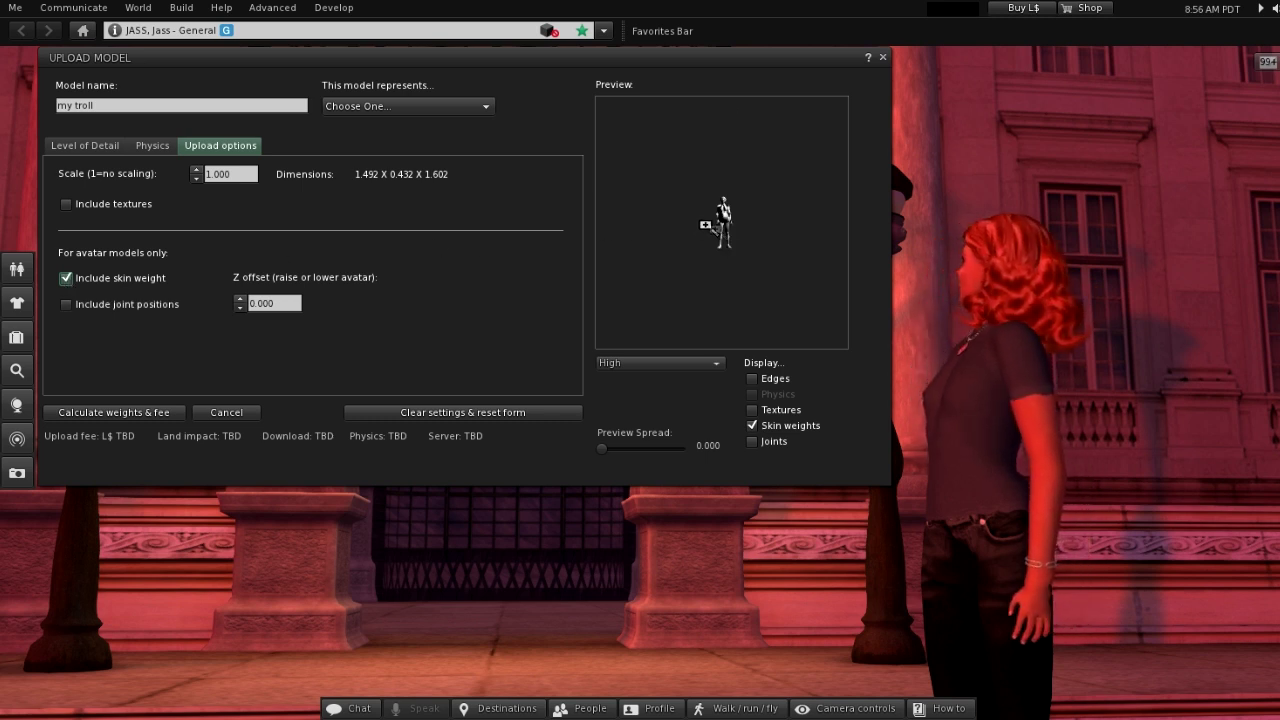
pyautogui.scroll(3, 757, 271)
pyautogui.scroll(5, 757, 271)
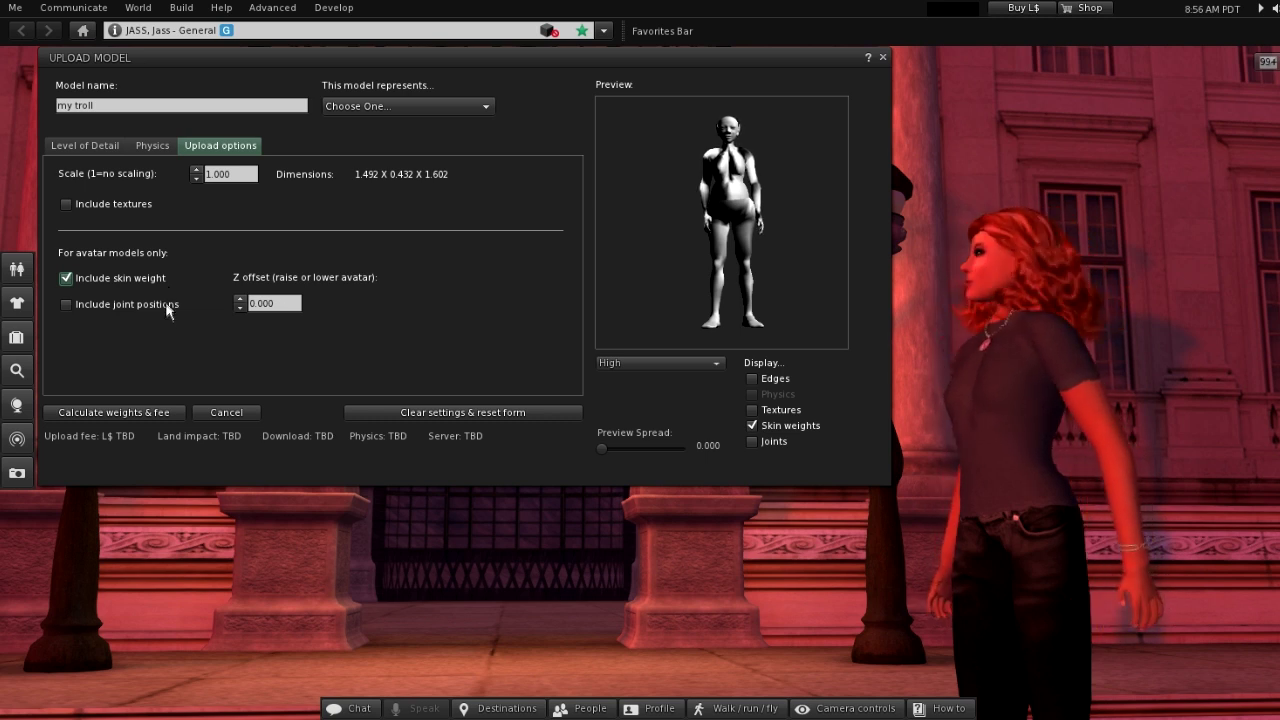
# - Calculate the model's weights and fee, and upload it
pyautogui.click(152, 411)
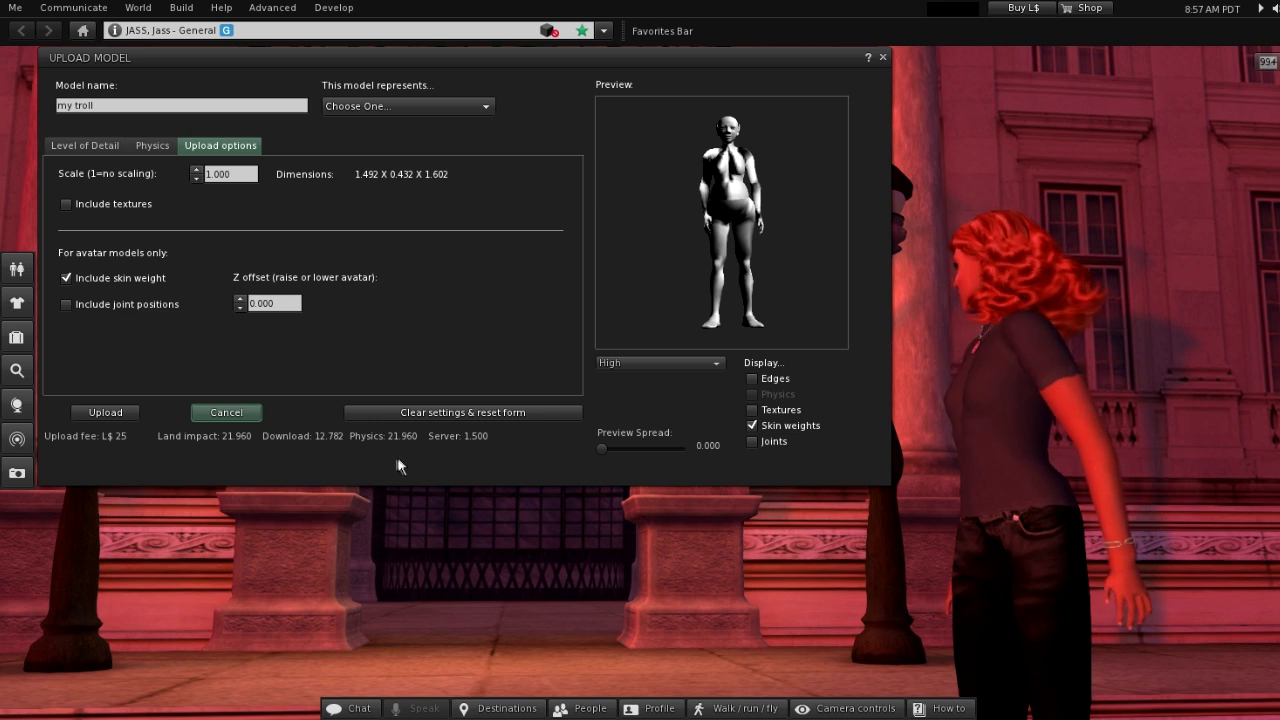
pyautogui.click(127, 411)
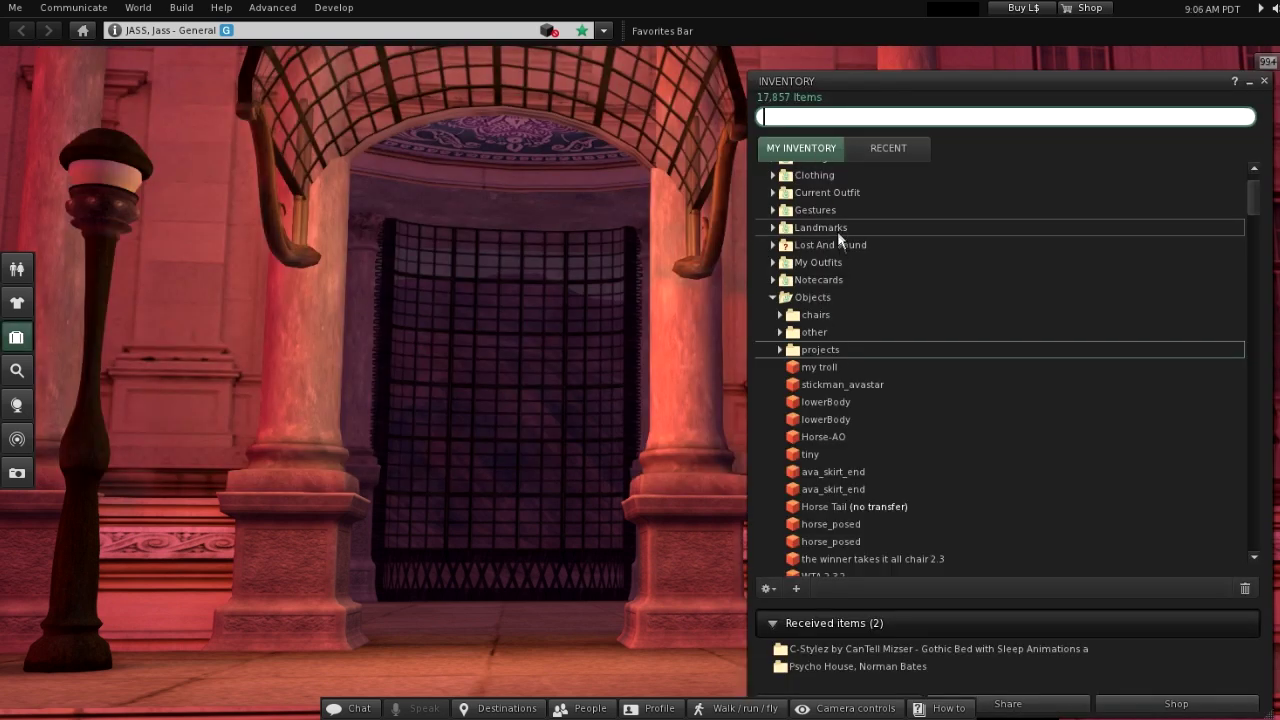
# - Wear the uploaded "my troll" object from the inventory's Objects folder and close the inventory
pyautogui.click(841, 367)
pyautogui.rightClick(876, 370)
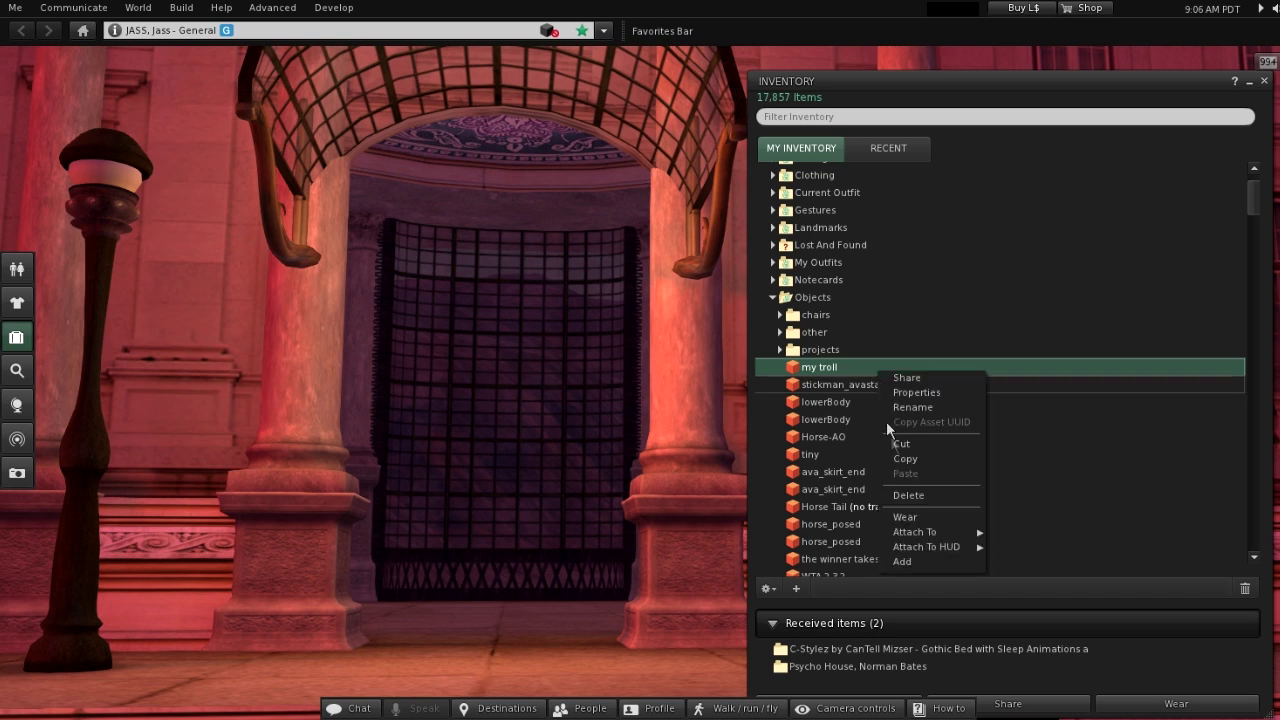
pyautogui.click(906, 517)
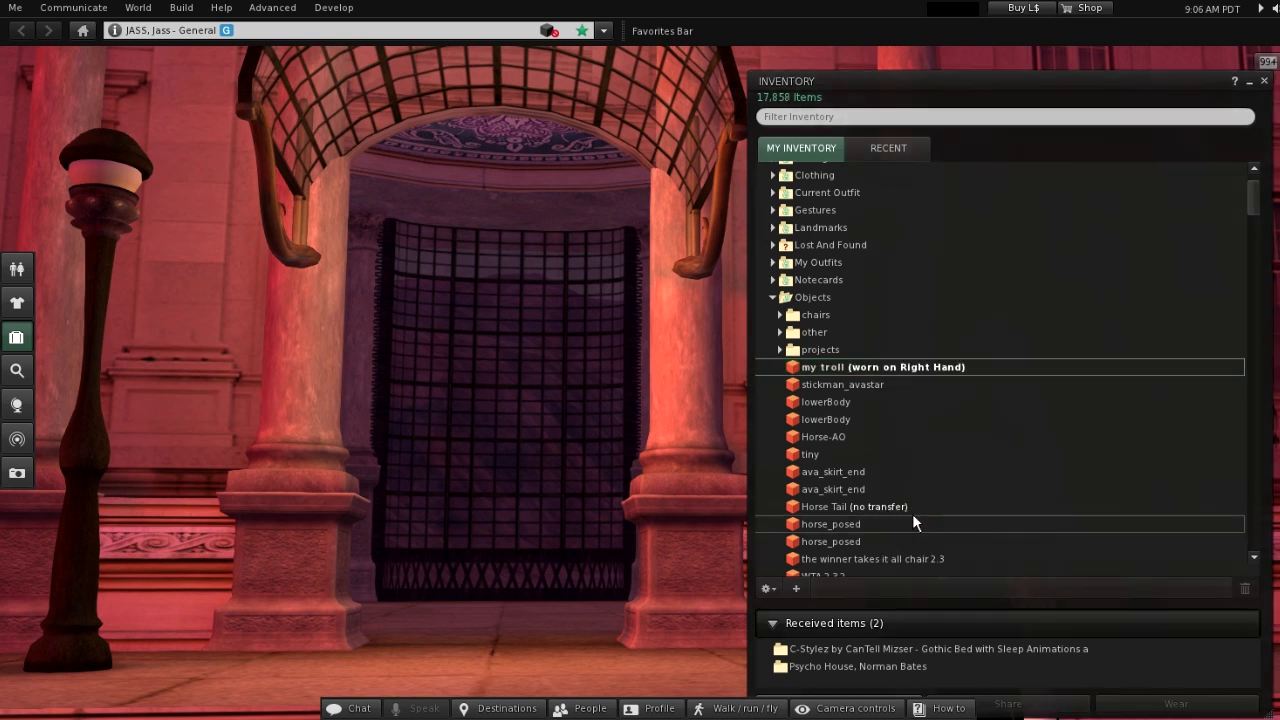
pyautogui.click(1264, 80)
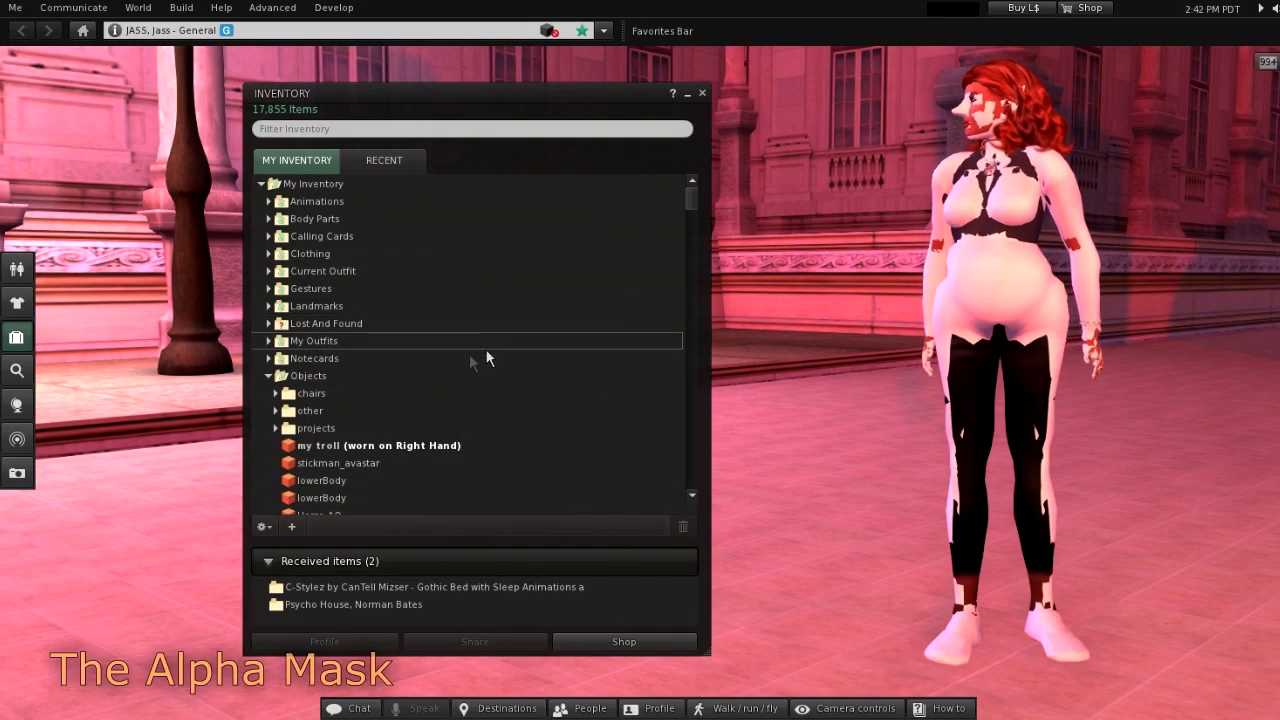
# - Wear the "alpha mask (fully invisible)" item from the projects/ava folder in the inventory
pyautogui.click(277, 430)
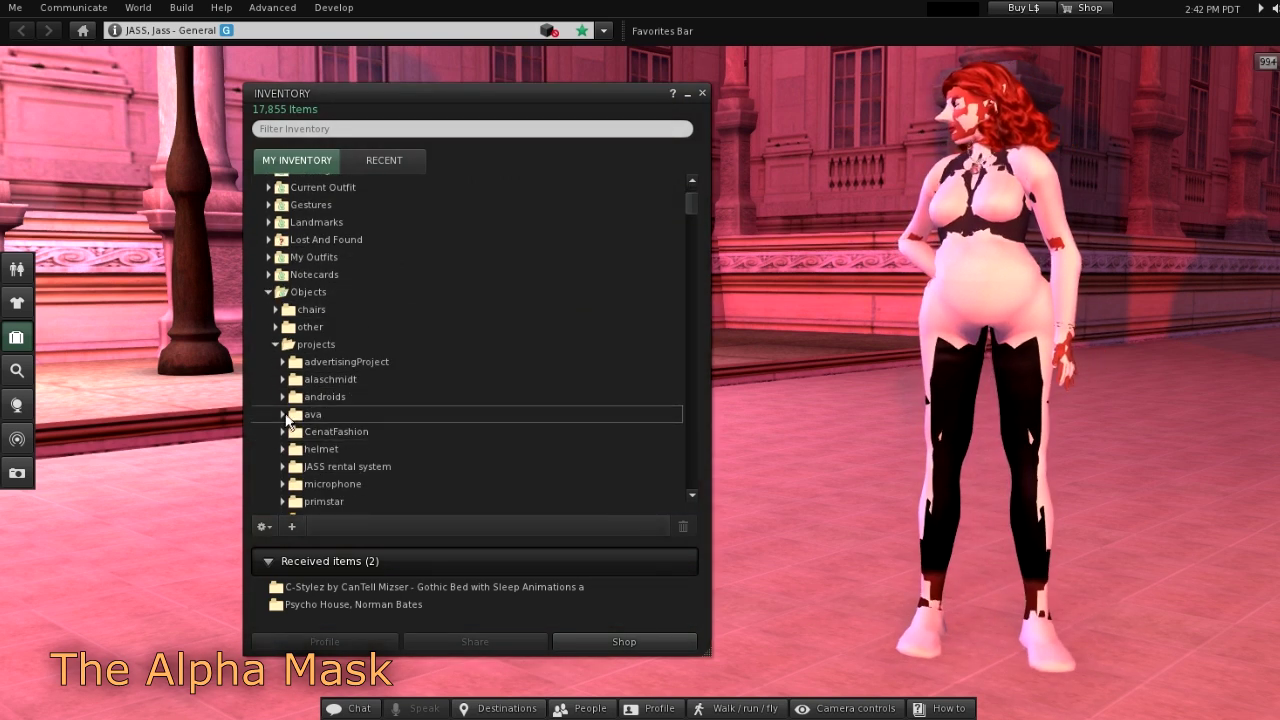
pyautogui.scroll(-2, 288, 422)
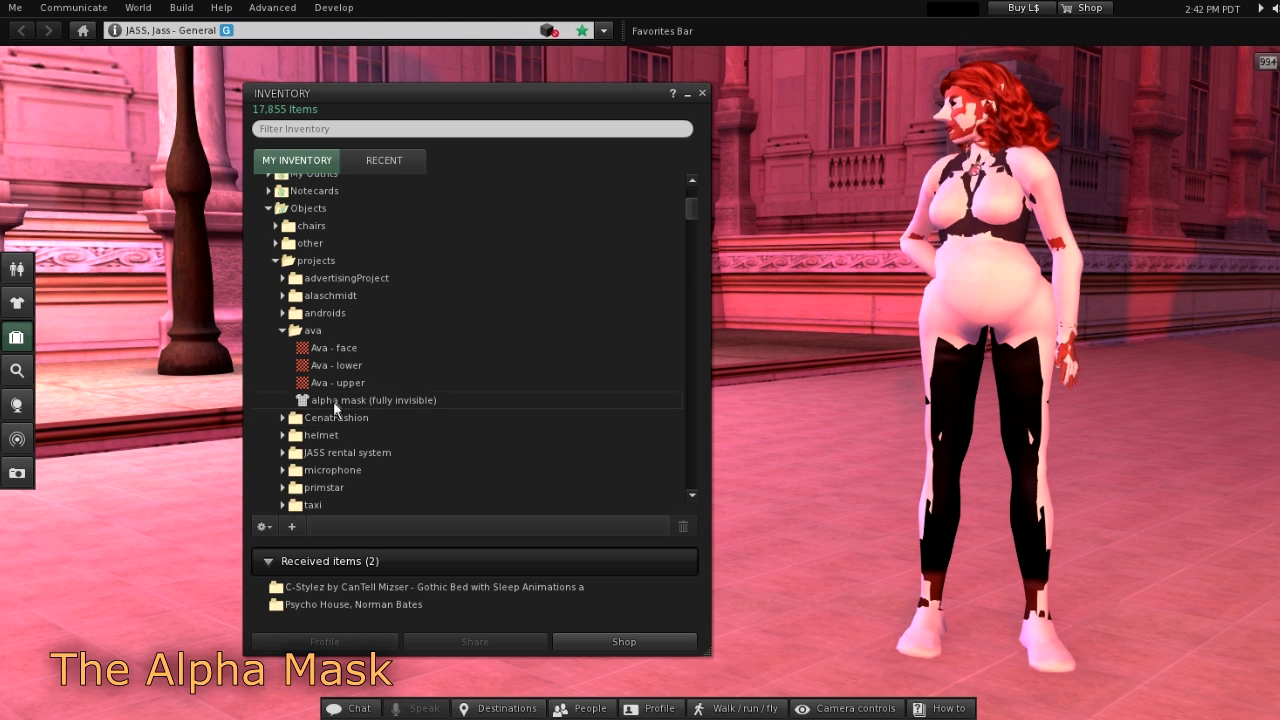
pyautogui.click(334, 399)
pyautogui.rightClick(334, 398)
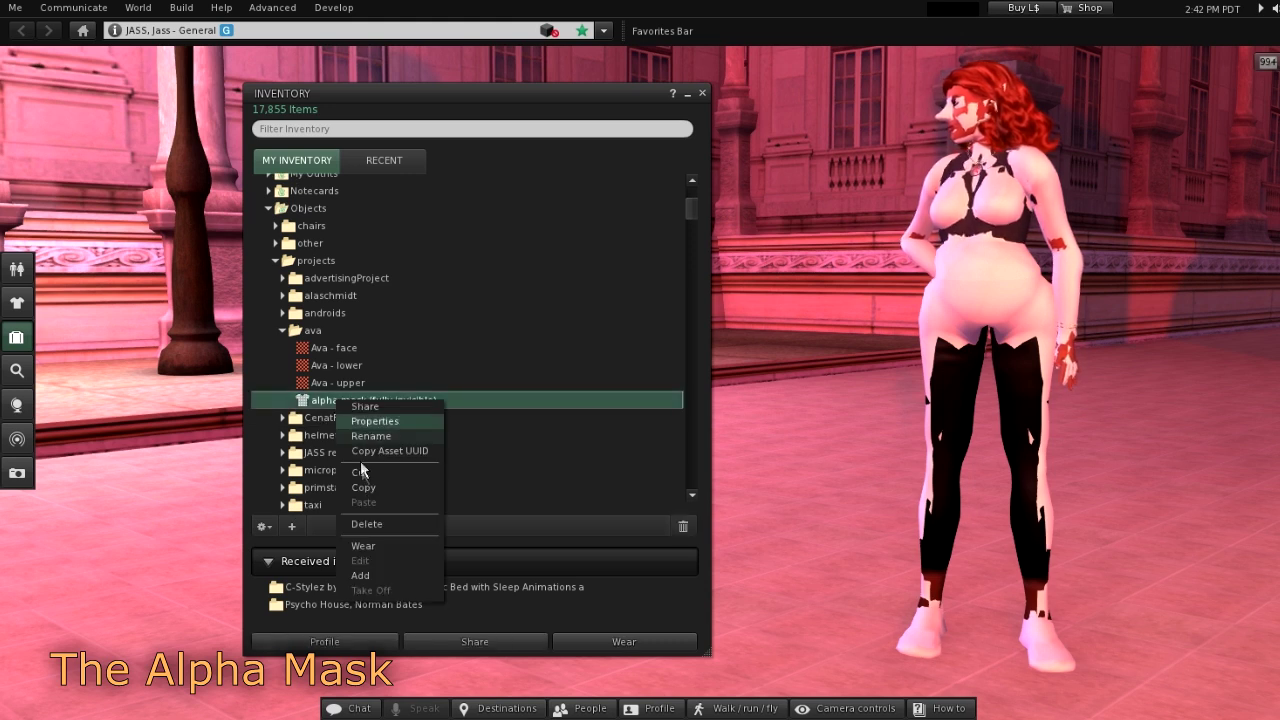
pyautogui.click(369, 545)
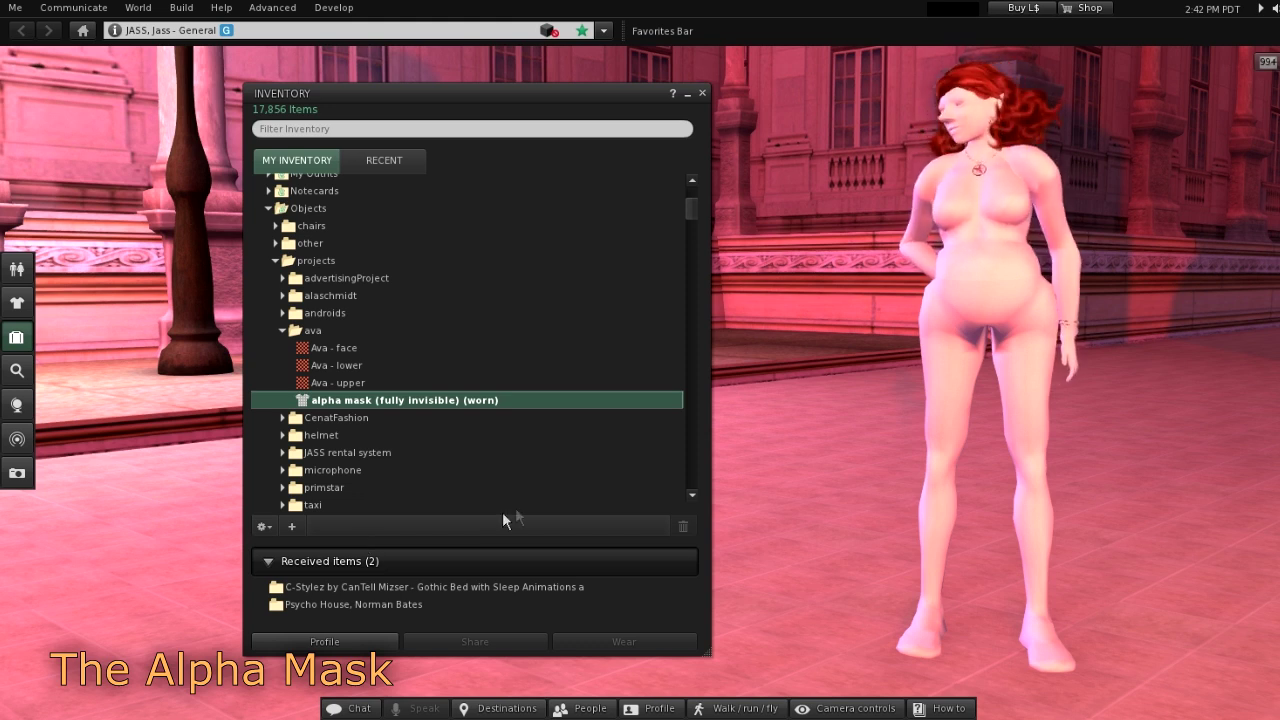
# - Remove the avatar's hair and turn the avatar around
pyautogui.rightClick(970, 85)
pyautogui.click(1004, 121)
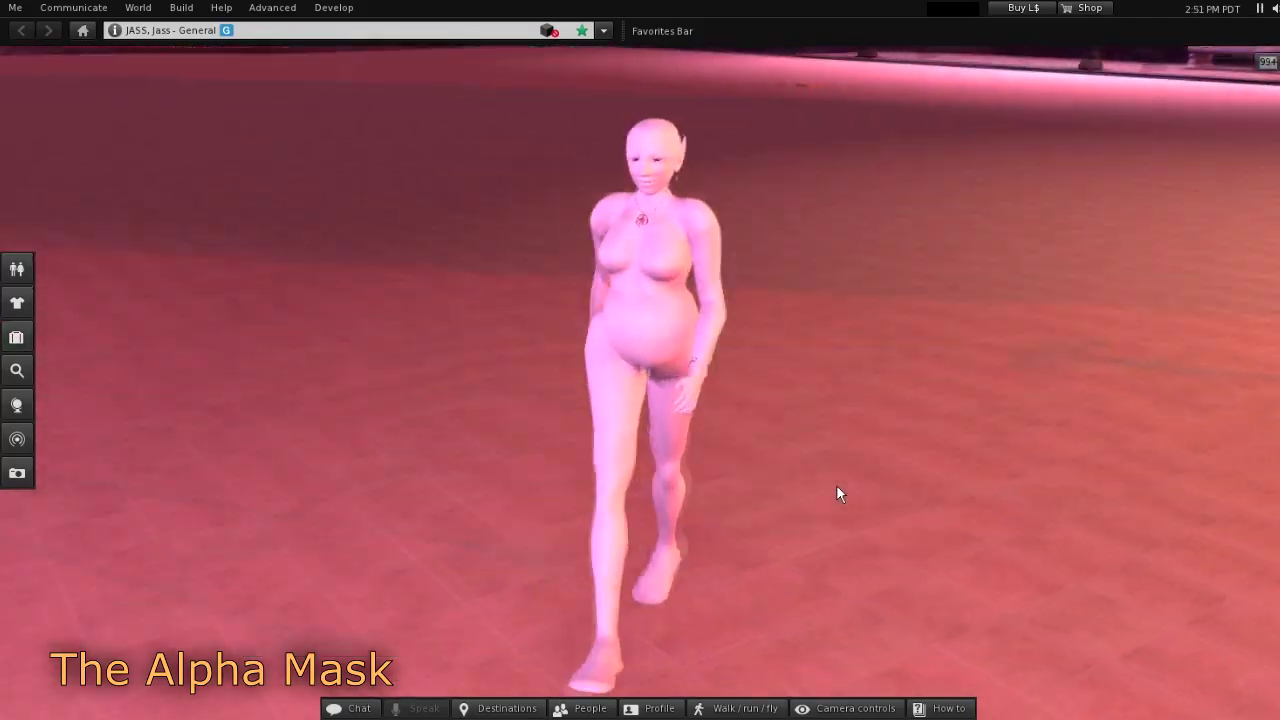
pyautogui.press('Left')
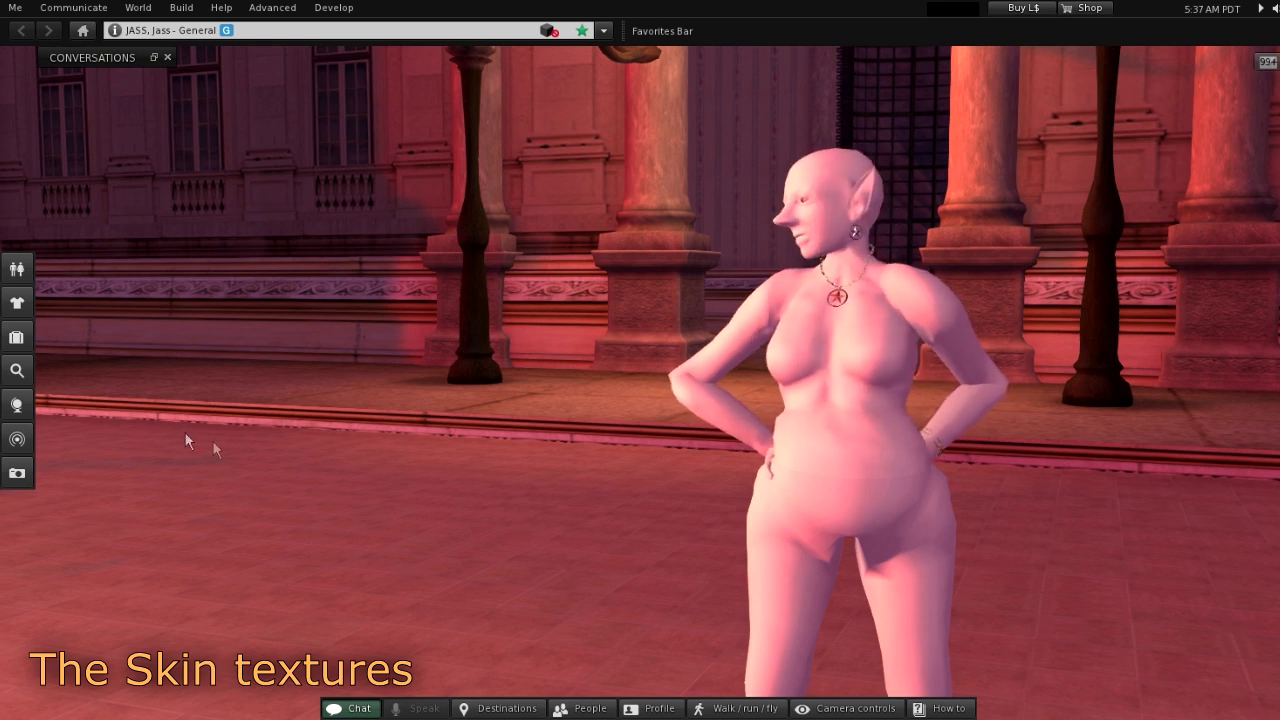
# - Take off the worn "my troll" object and place it from the inventory onto the ground in the world
pyautogui.click(24, 341)
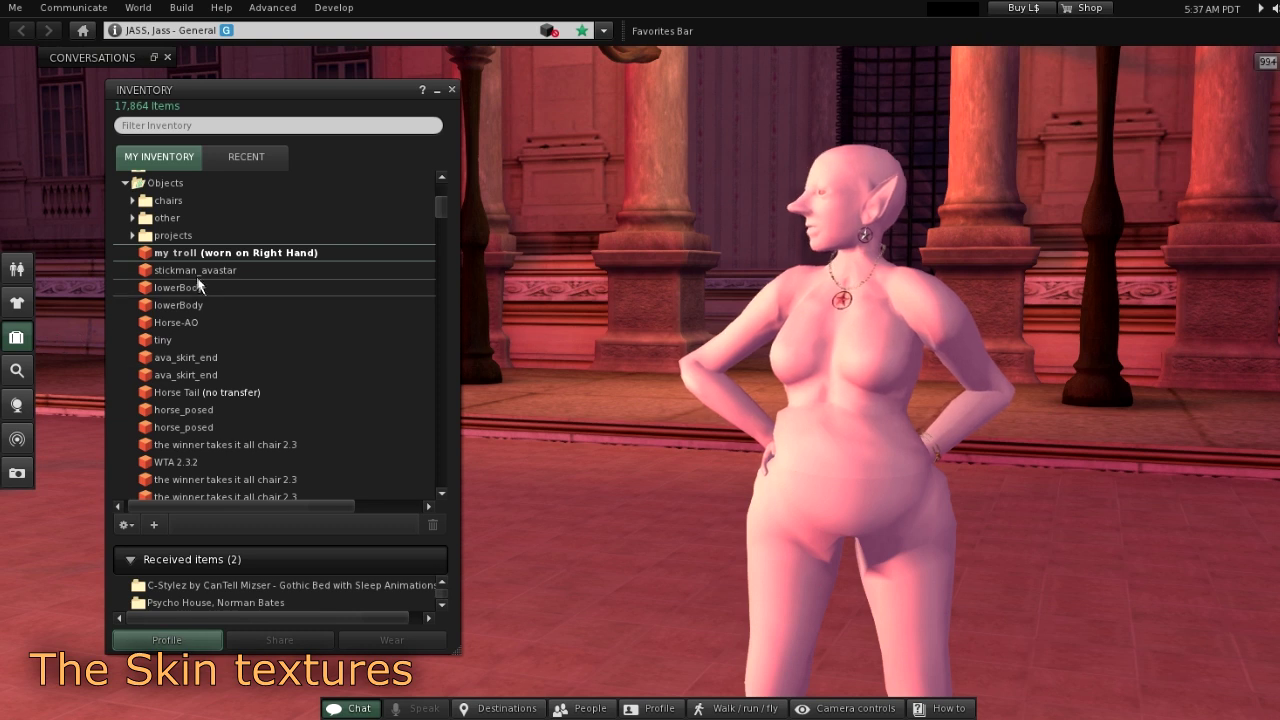
pyautogui.rightClick(179, 252)
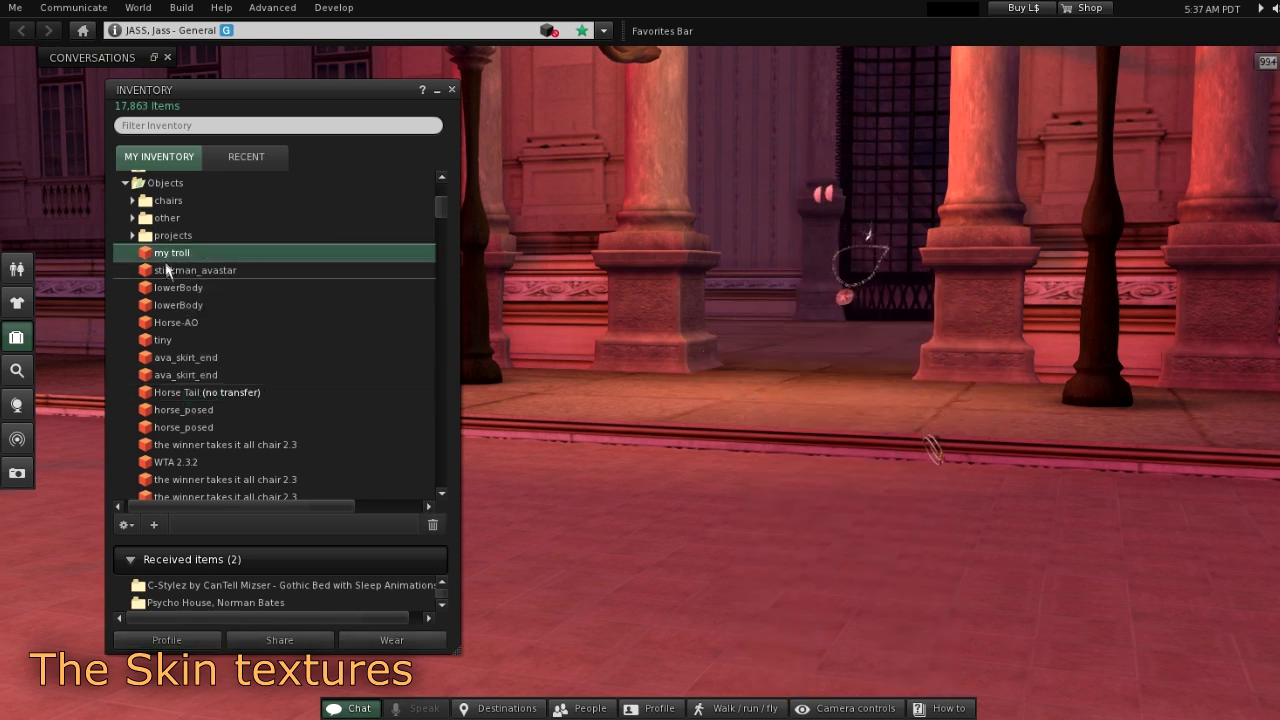
pyautogui.moveTo(301, 252); pyautogui.dragTo(580, 385)
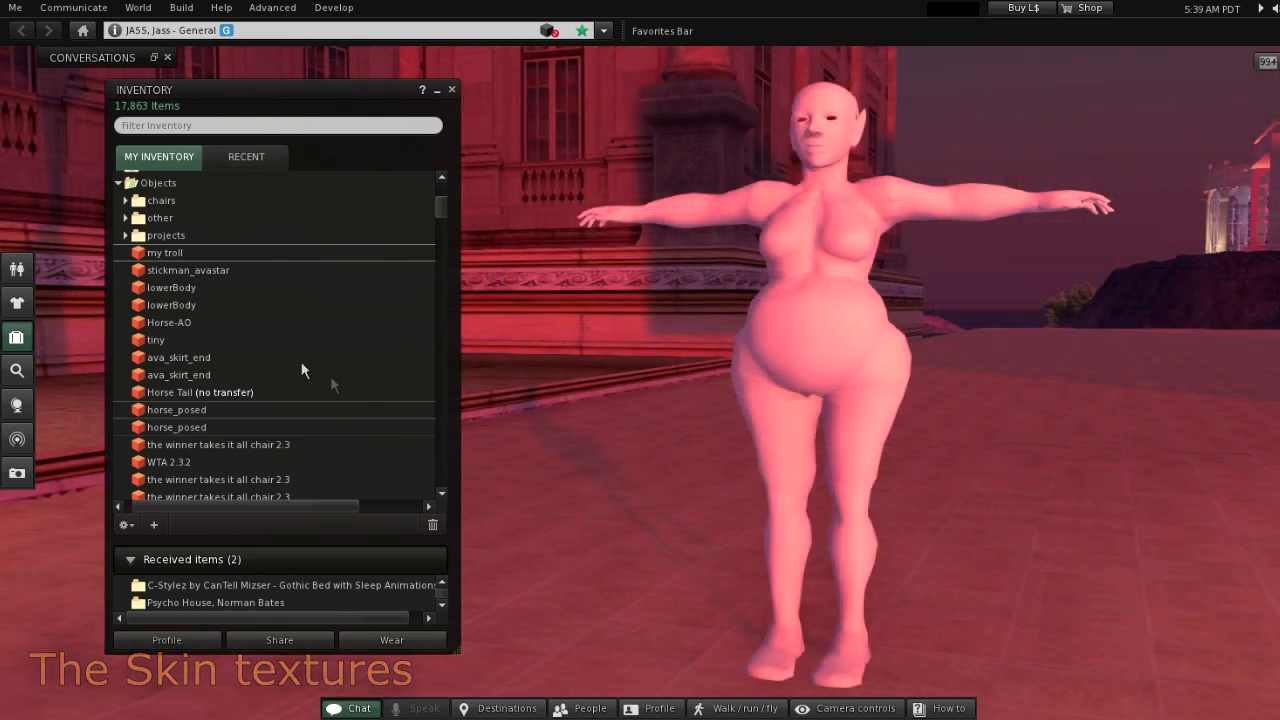
# - Apply the Ava - face, Ava - lower and Ava - upper textures from projects/ava to the troll's head, lower body and upper body
pyautogui.click(125, 236)
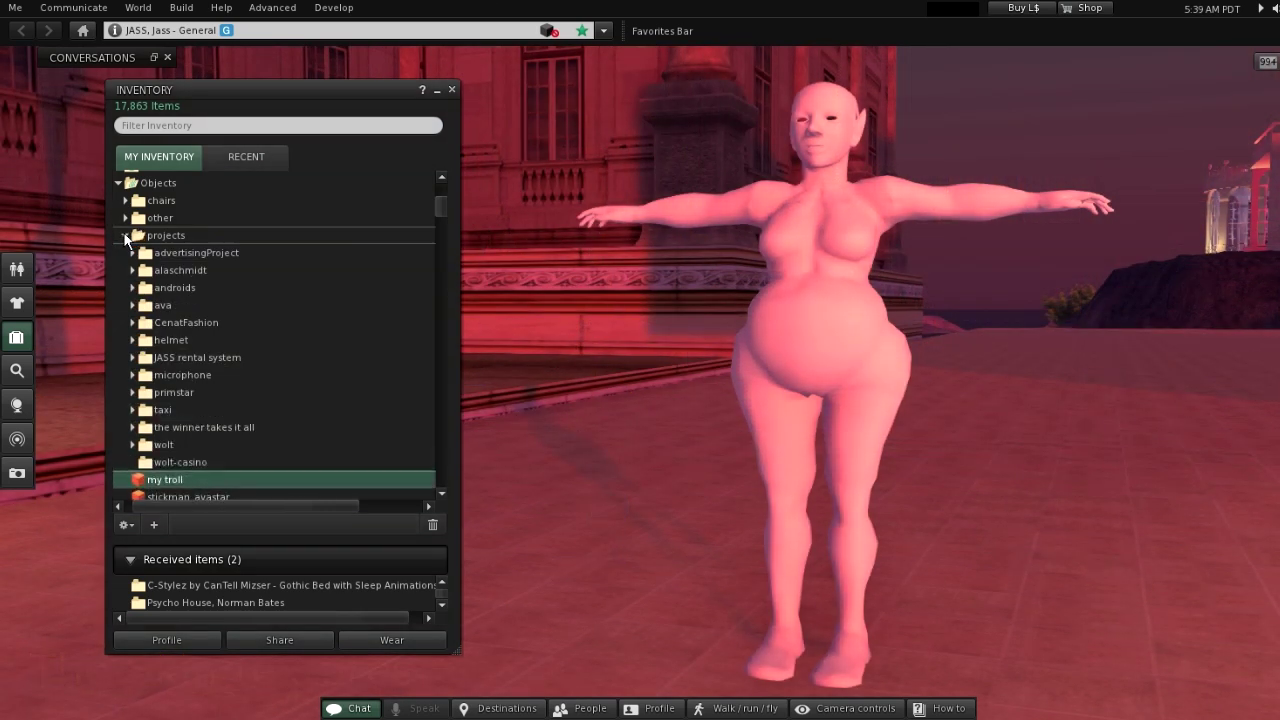
pyautogui.click(132, 304)
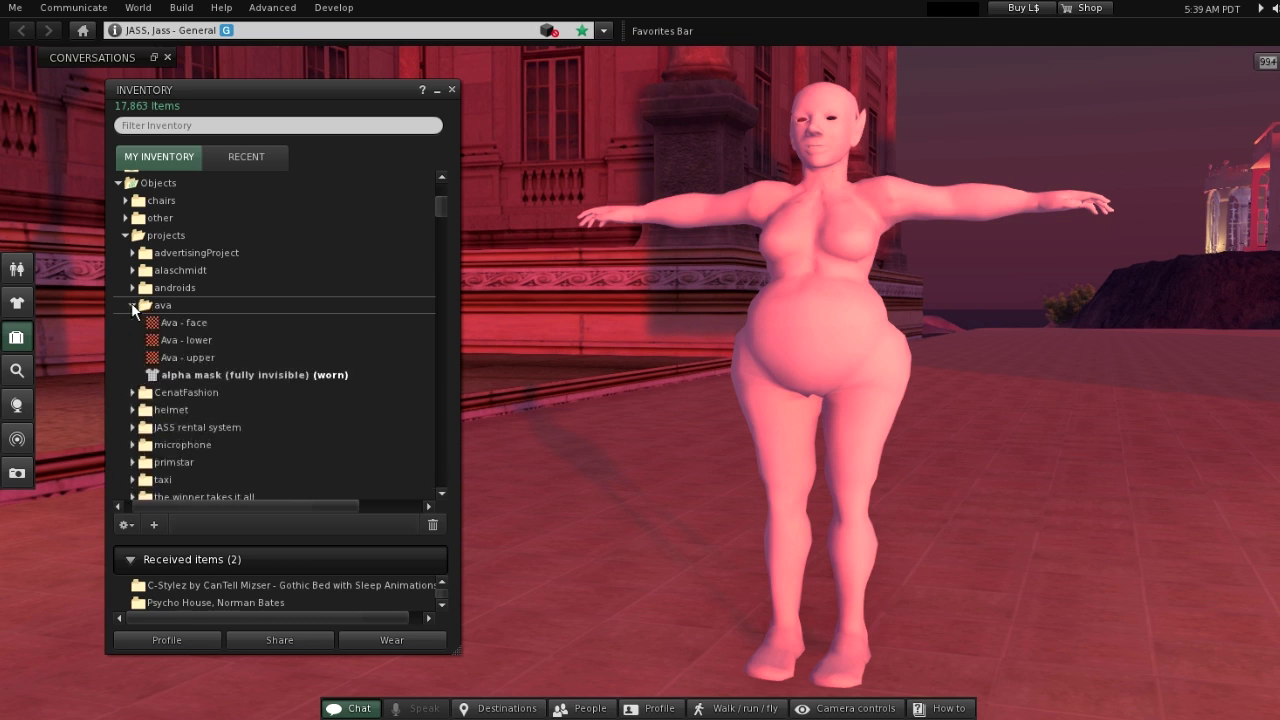
pyautogui.moveTo(185, 323); pyautogui.dragTo(835, 140)
pyautogui.moveTo(173, 341); pyautogui.dragTo(767, 414)
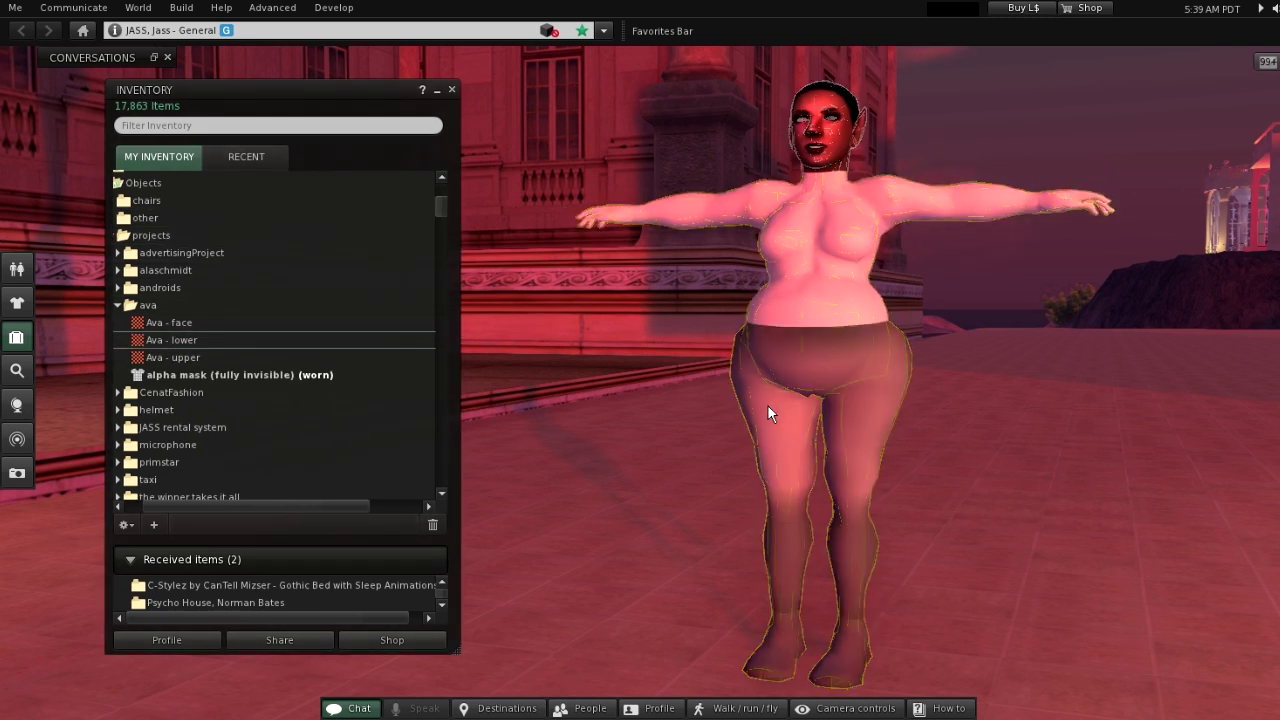
pyautogui.moveTo(172, 356); pyautogui.dragTo(806, 310)
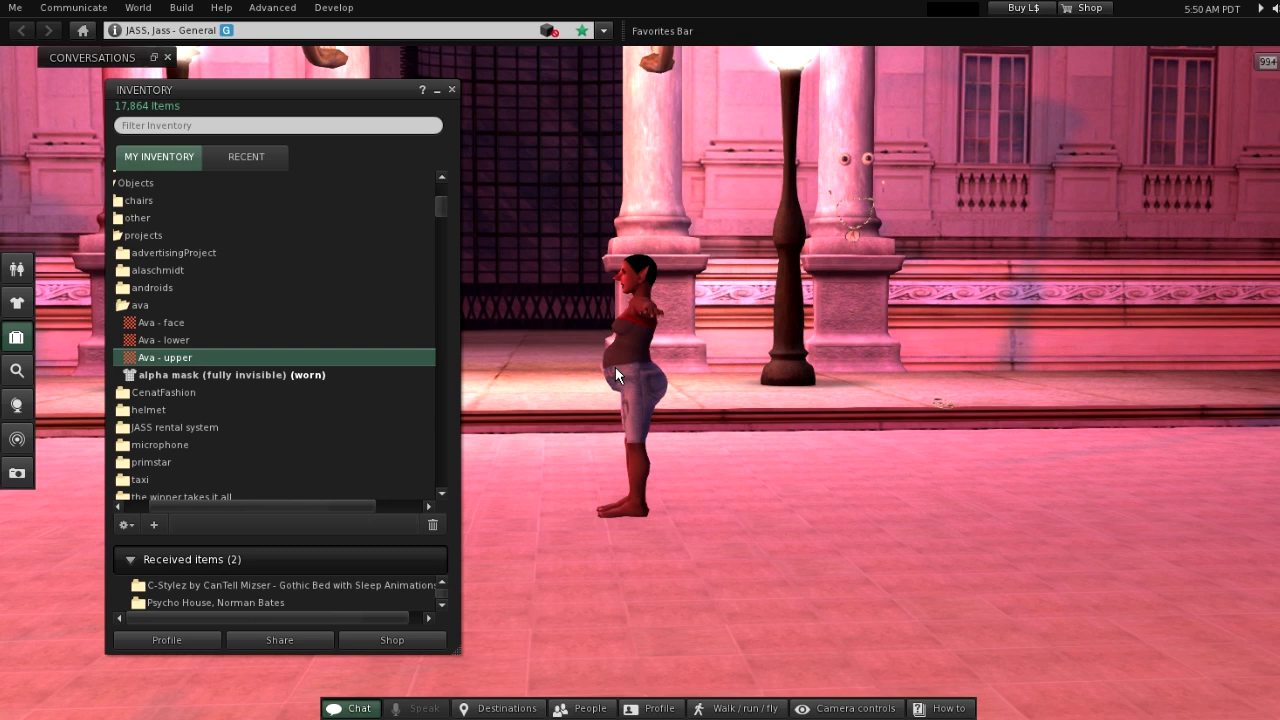
# - Collapse the projects folder in the inventory and take a copy of the textured troll standing in the world
pyautogui.moveTo(313, 506); pyautogui.dragTo(254, 509)
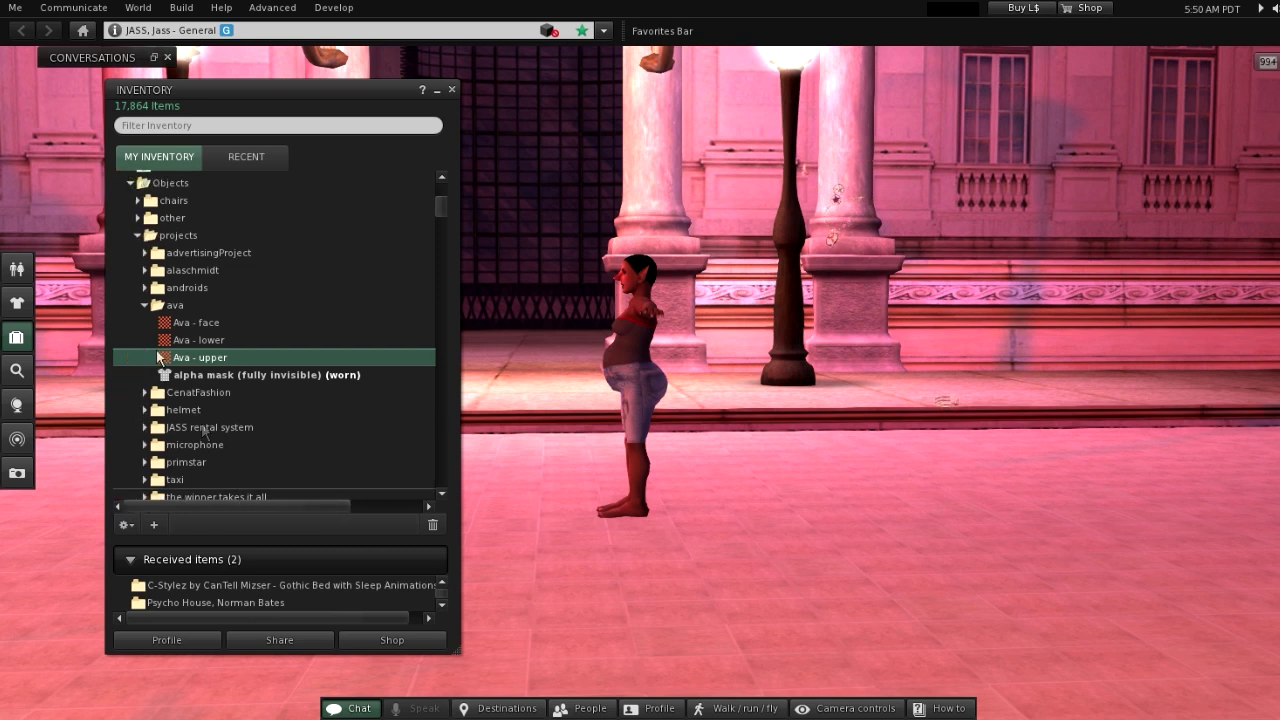
pyautogui.click(136, 233)
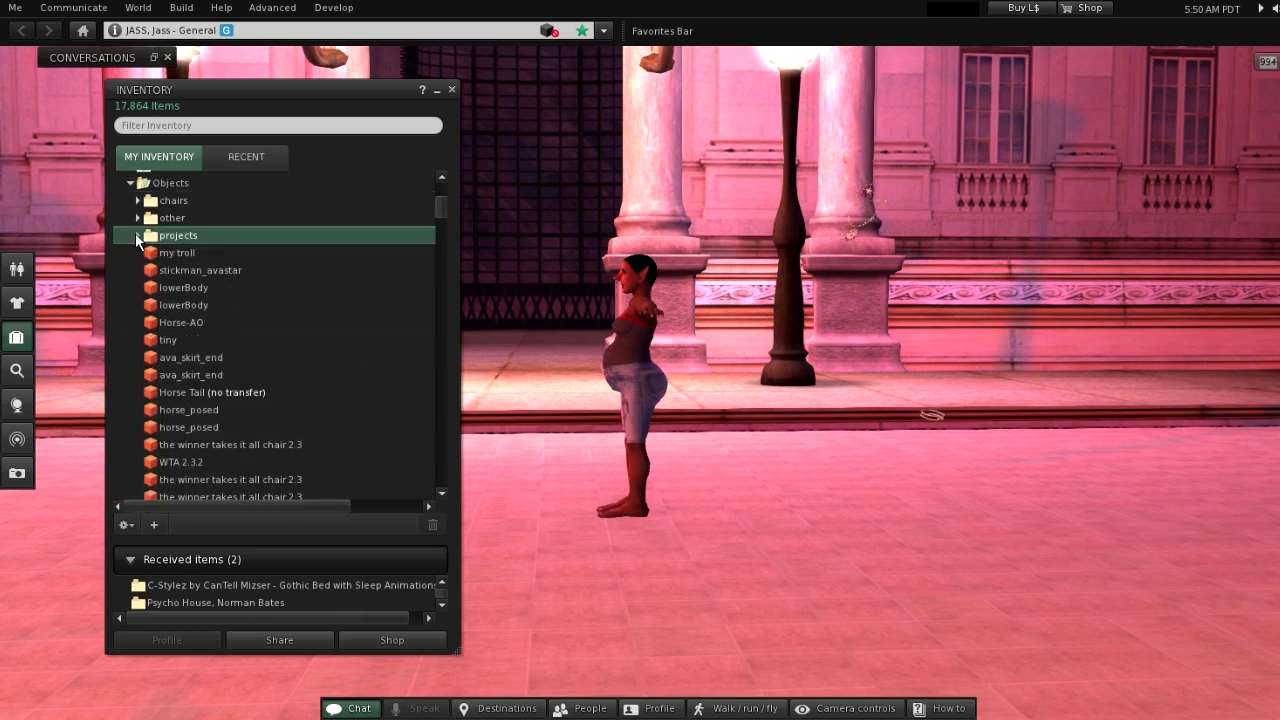
pyautogui.rightClick(634, 353)
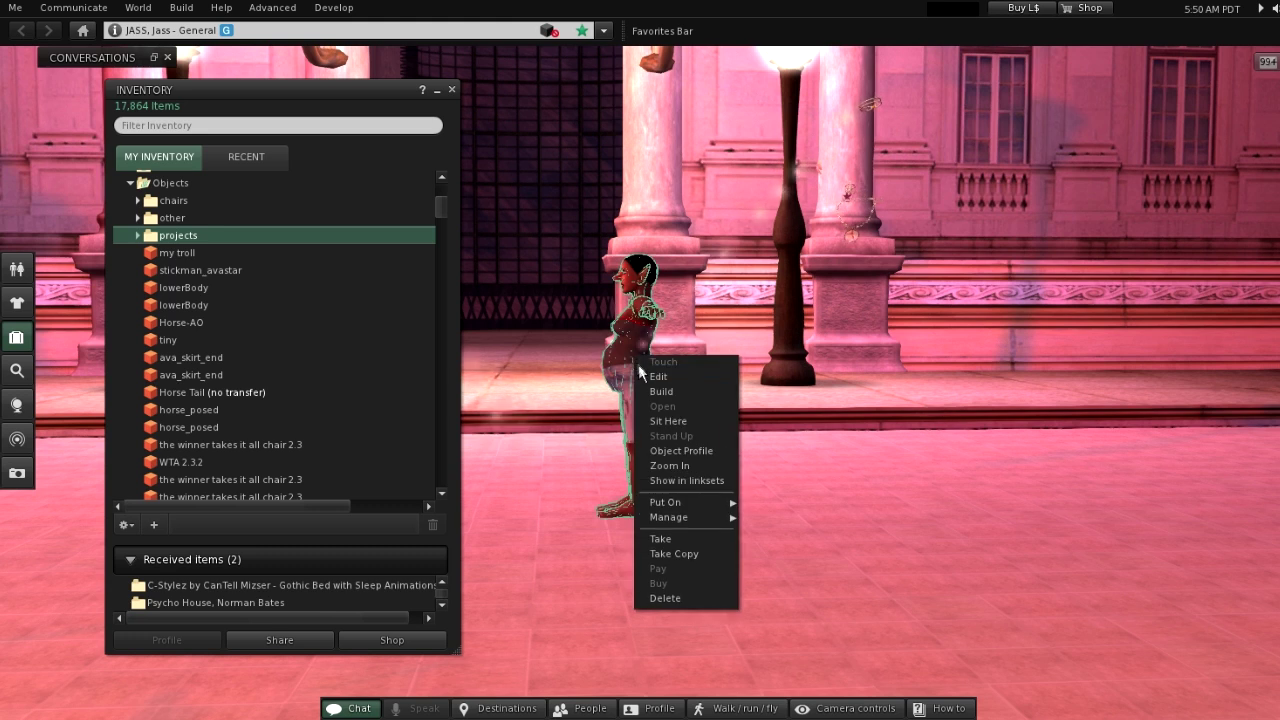
pyautogui.click(668, 554)
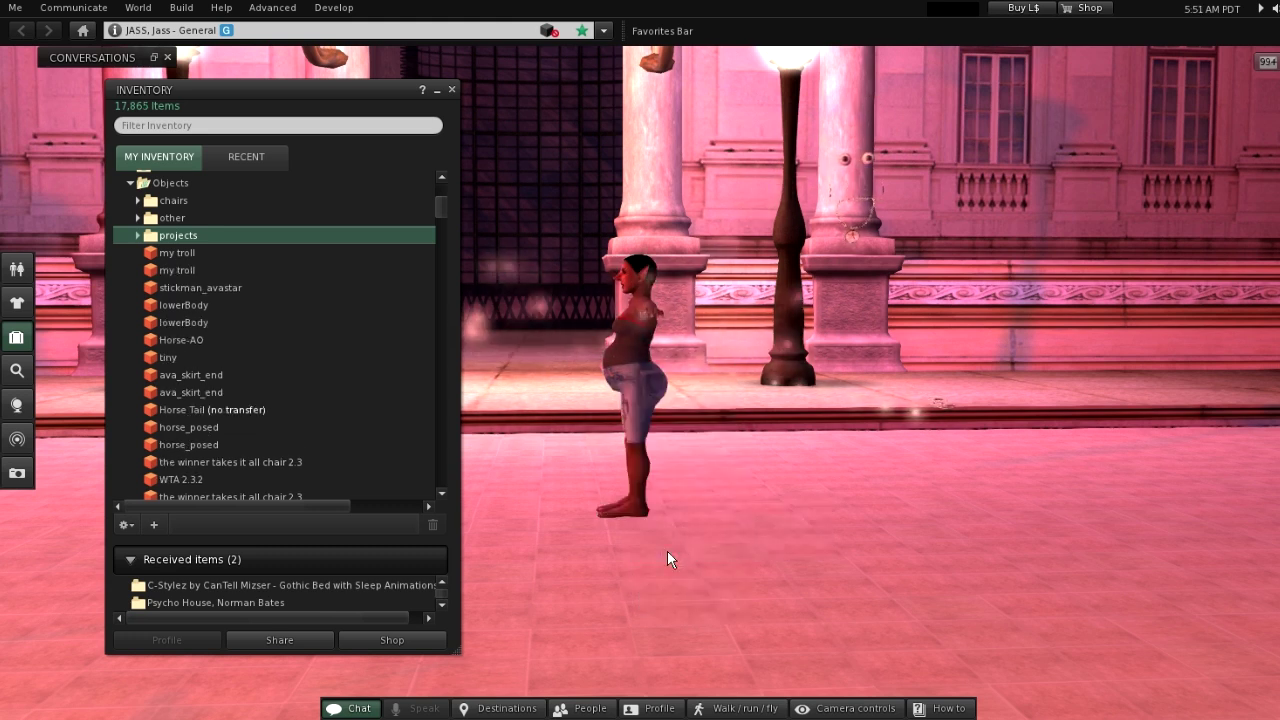
# - Wear the newest "my troll" copy from the inventory, close the inventory and turn the avatar around
pyautogui.click(205, 253)
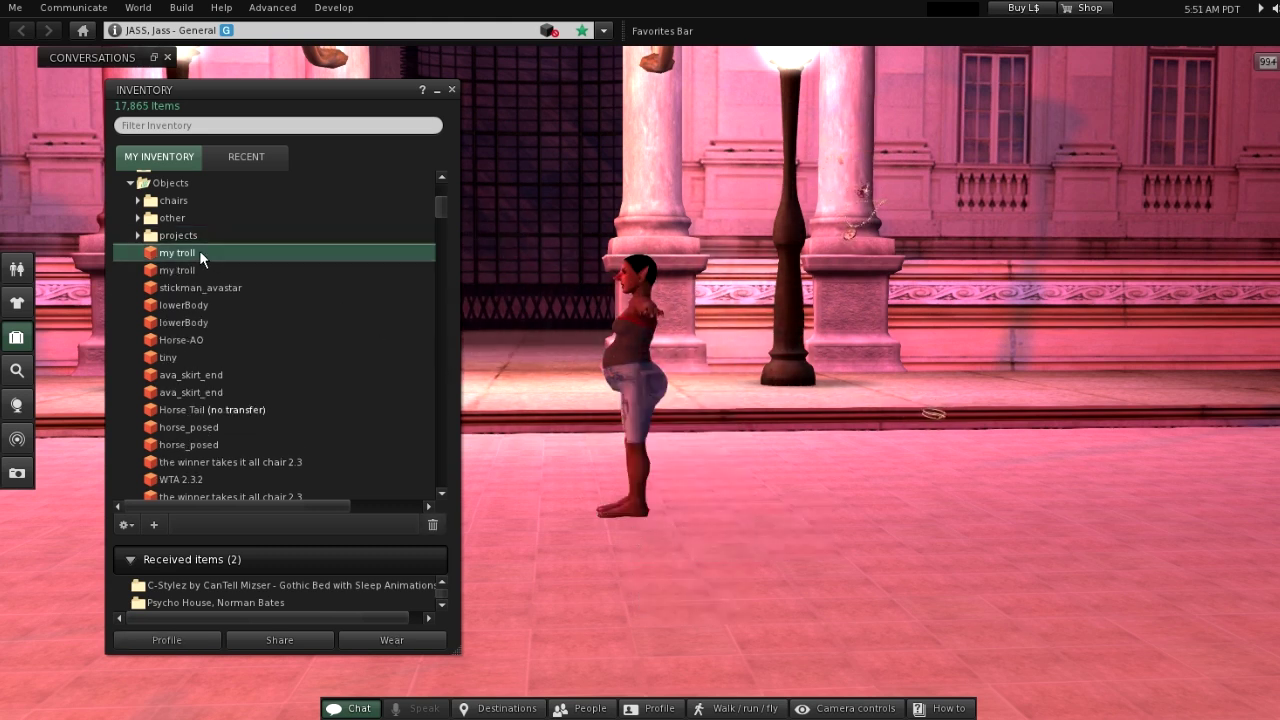
pyautogui.rightClick(205, 253)
pyautogui.click(246, 399)
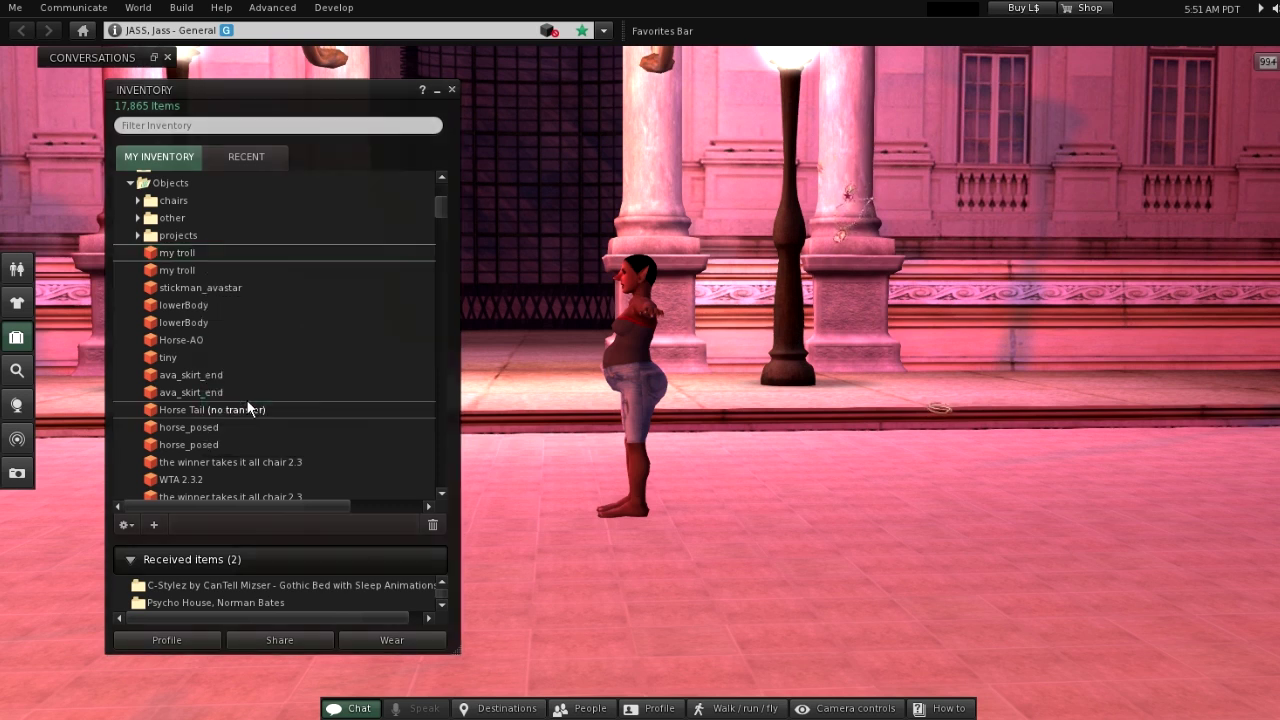
pyautogui.click(451, 90)
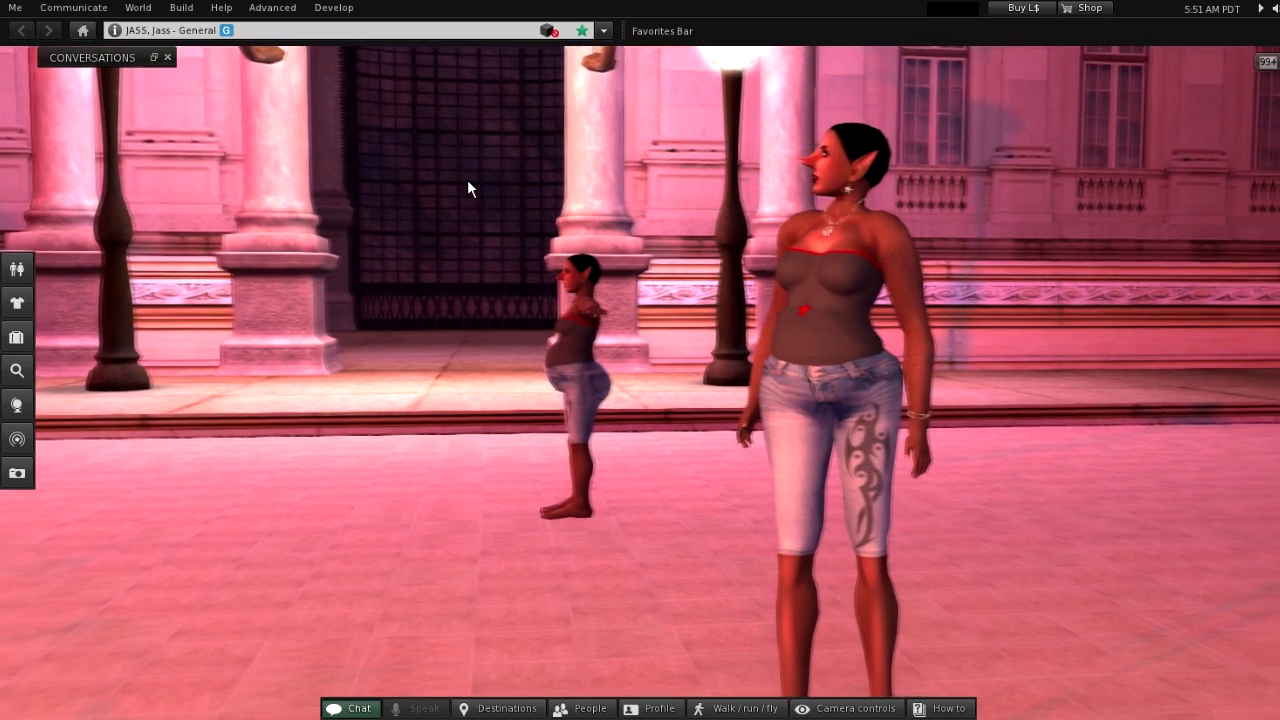
pyautogui.press('Right')
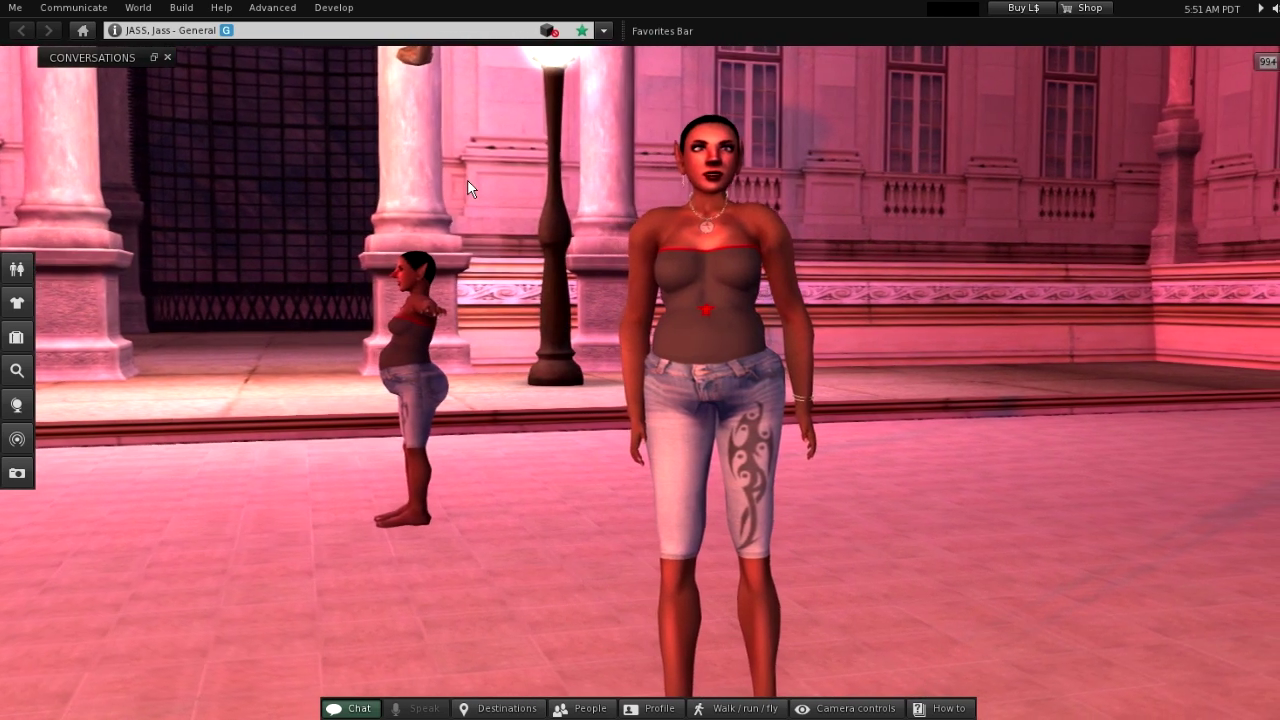
pyautogui.press('Right')
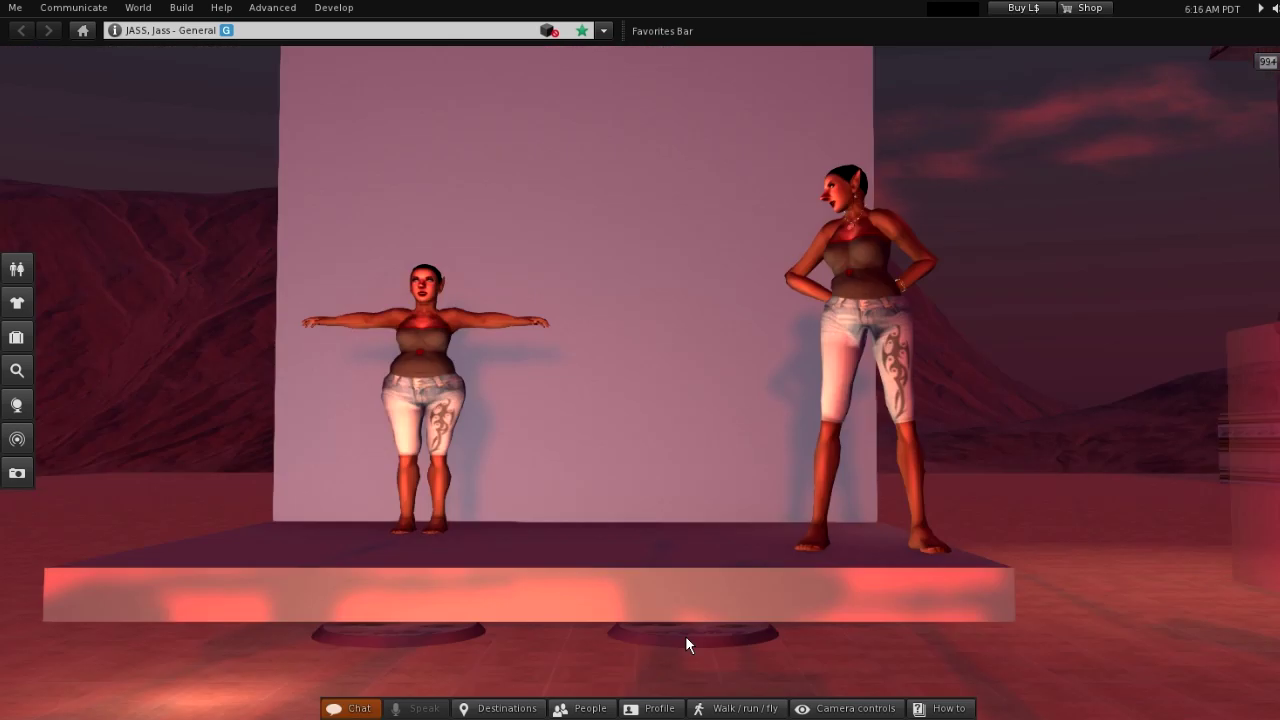
# - Pose the avatar on the adjustment stand and slide the troll along the X axis over the avatar and back out
pyautogui.rightClick(686, 640)
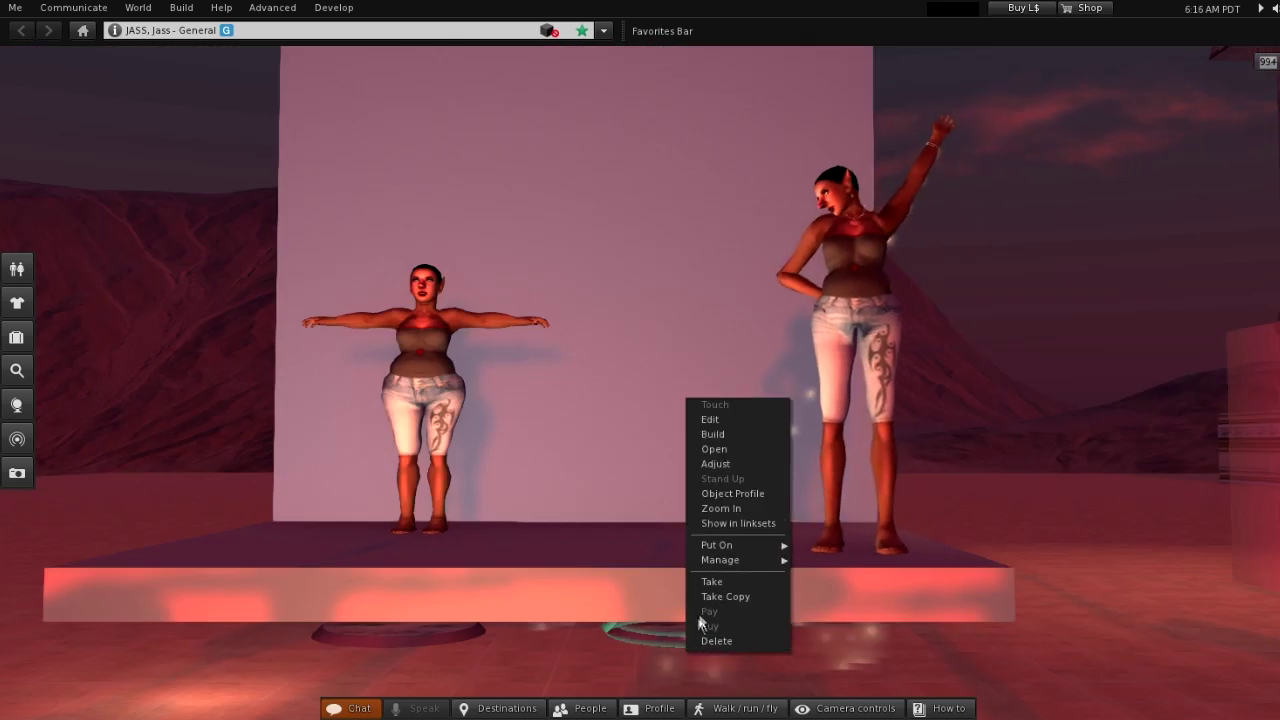
pyautogui.click(725, 463)
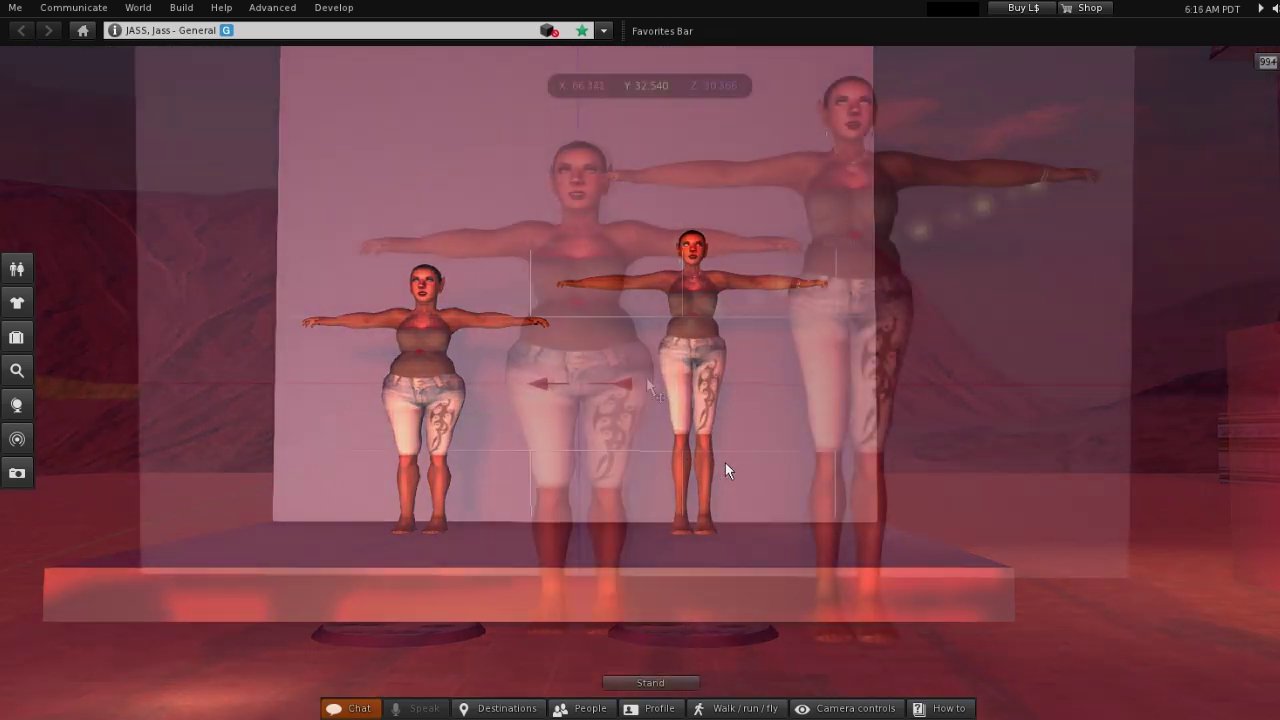
pyautogui.moveTo(648, 385); pyautogui.dragTo(895, 392)
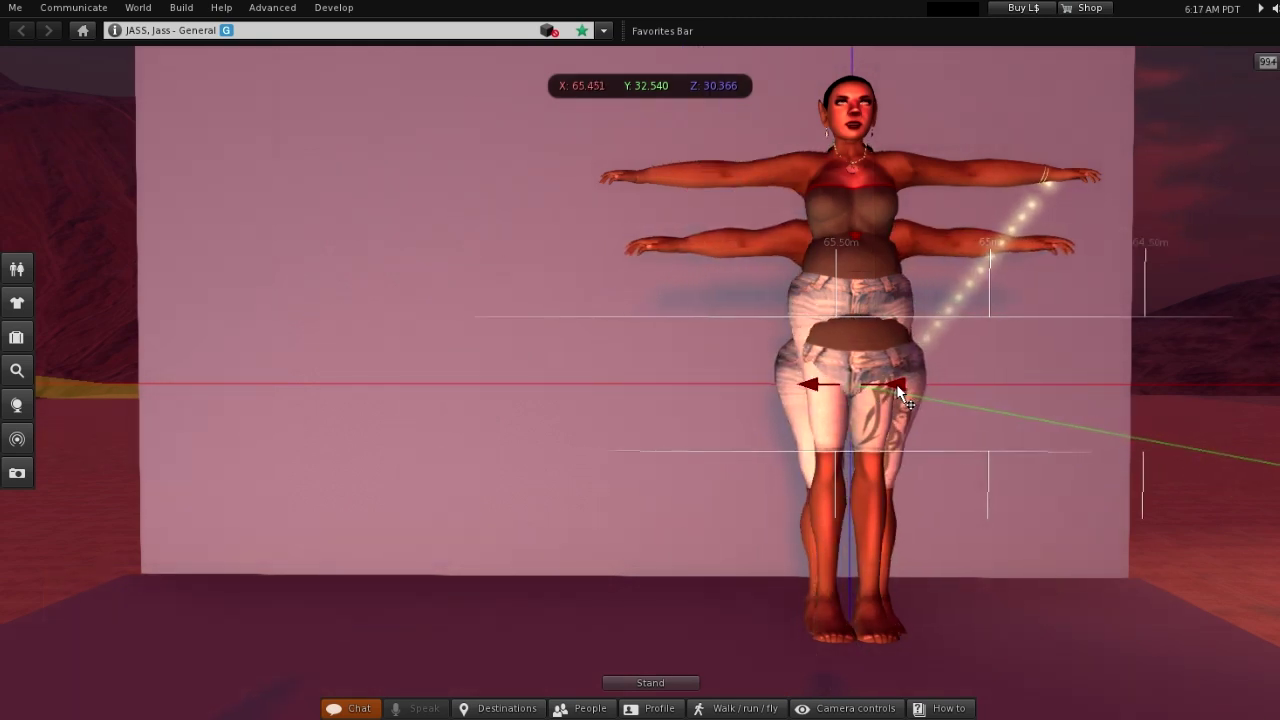
pyautogui.moveTo(866, 393); pyautogui.dragTo(430, 402)
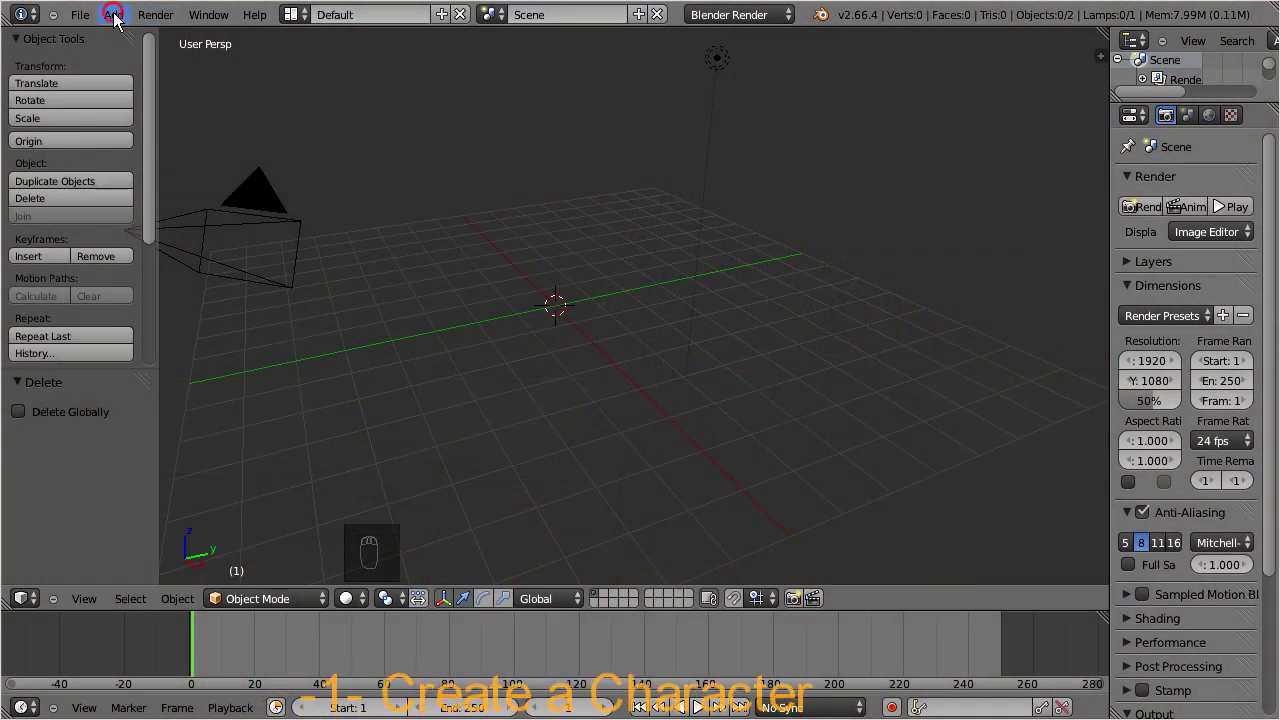
# - Switch to Blender, add an Avastar character and raise its Ear Tips shape value
pyautogui.click(113, 15)
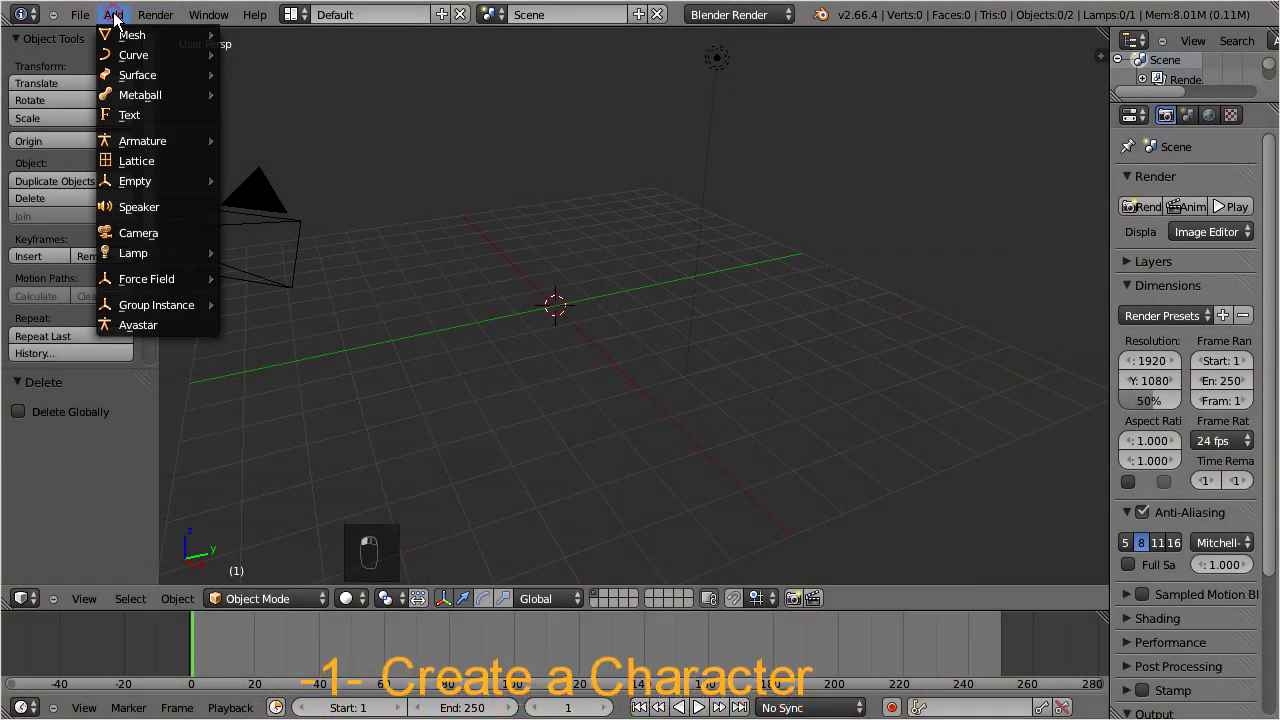
pyautogui.click(140, 325)
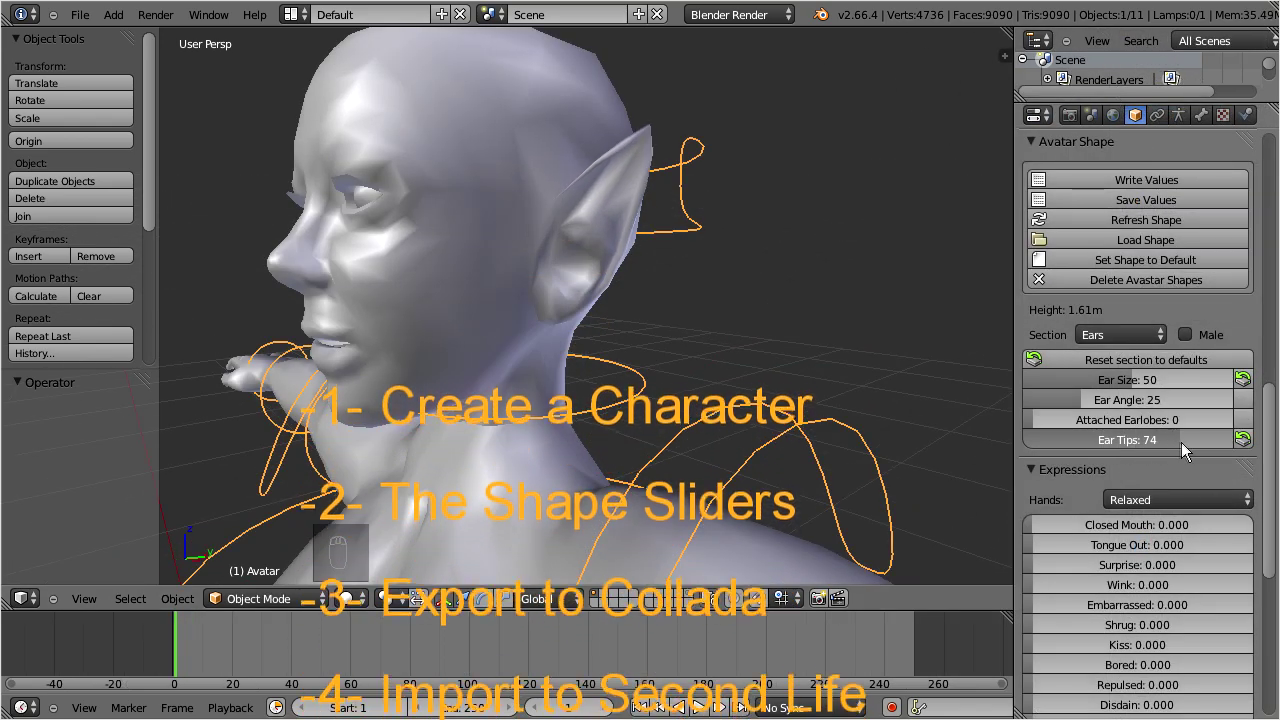
pyautogui.moveTo(1181, 442); pyautogui.dragTo(1204, 442)
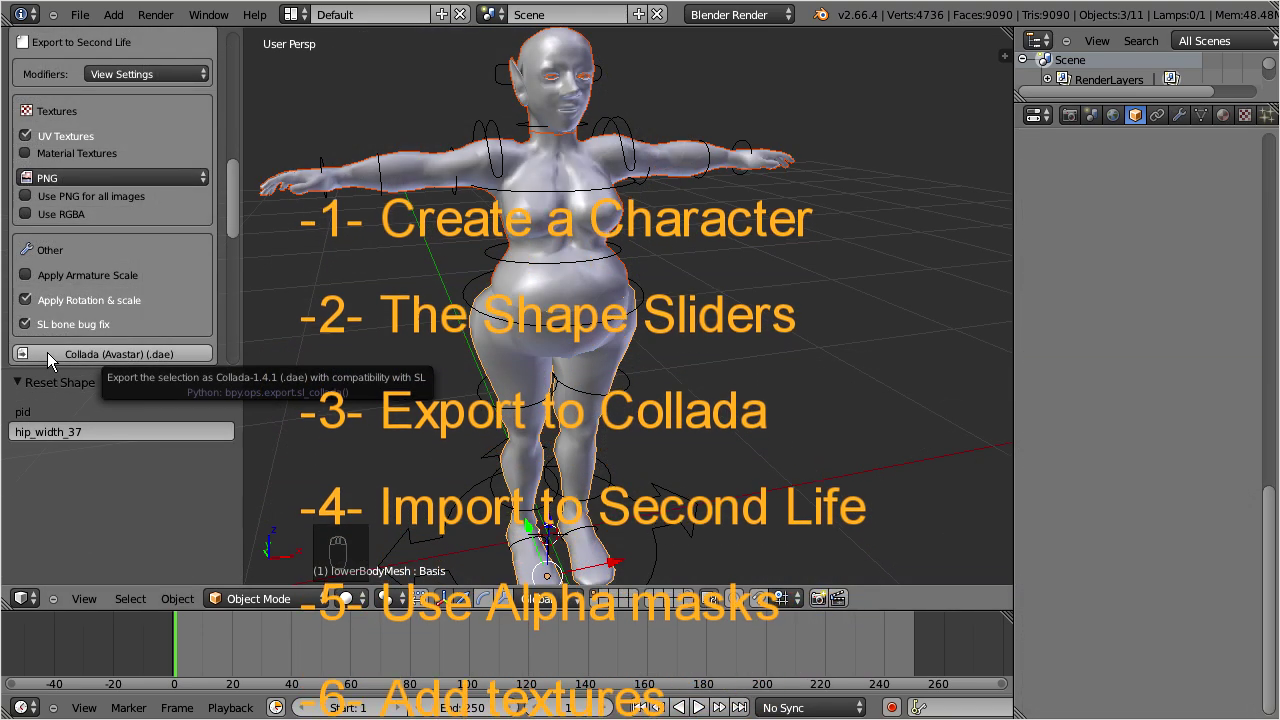
# - Export the selected character meshes to Collada (Avastar) as mymesh.dae in the models\mymesh folder
pyautogui.click(47, 353)
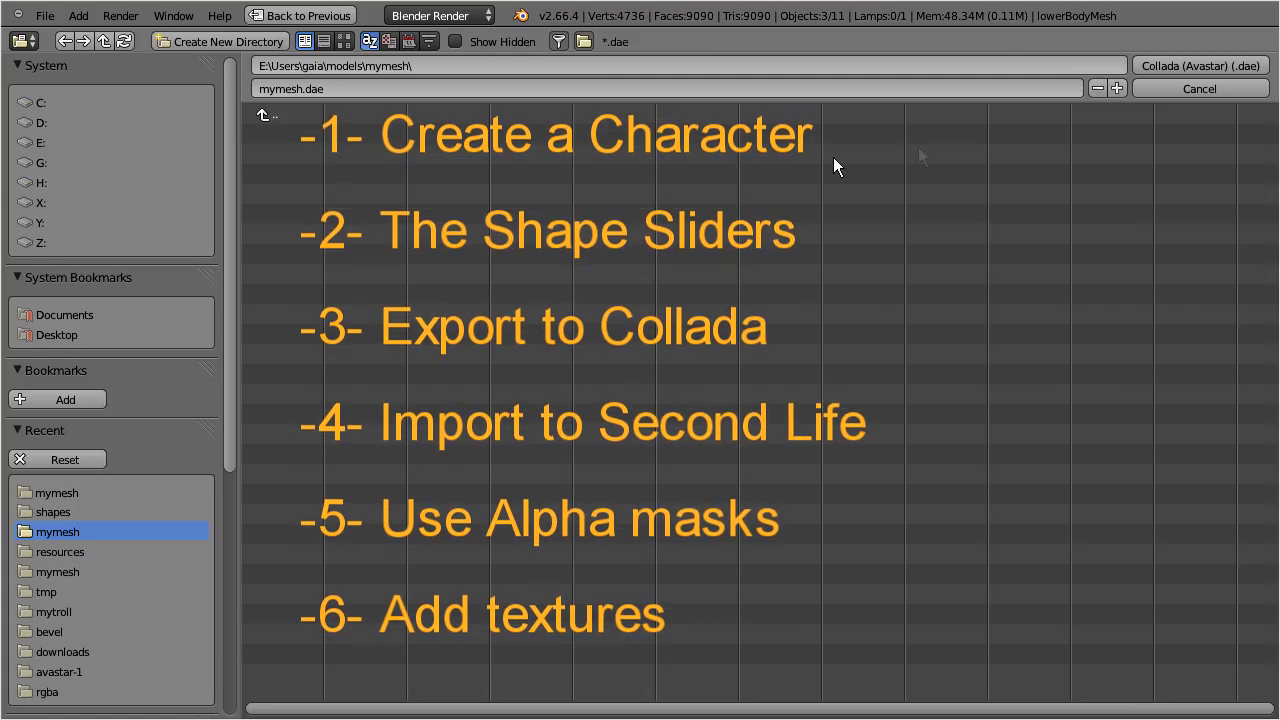
pyautogui.click(1164, 64)
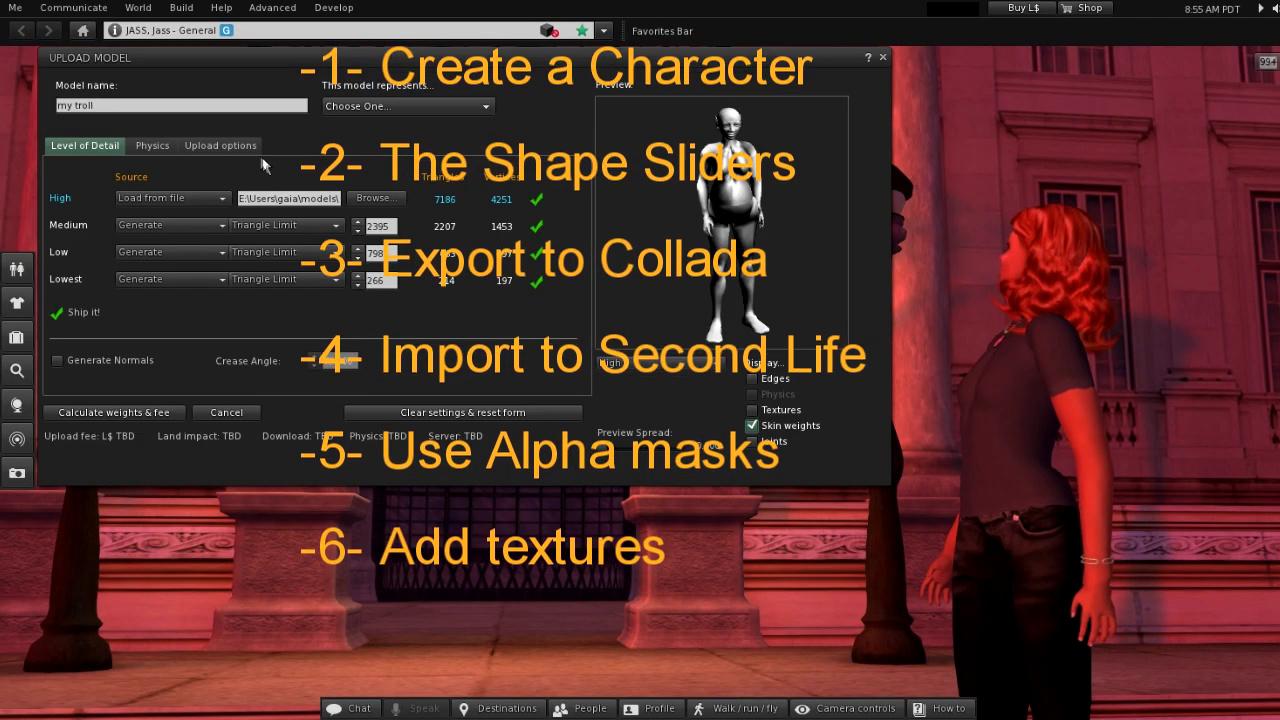
# - Switch to Second Life and include skin weight in the upload options of the "my troll" model
pyautogui.click(220, 145)
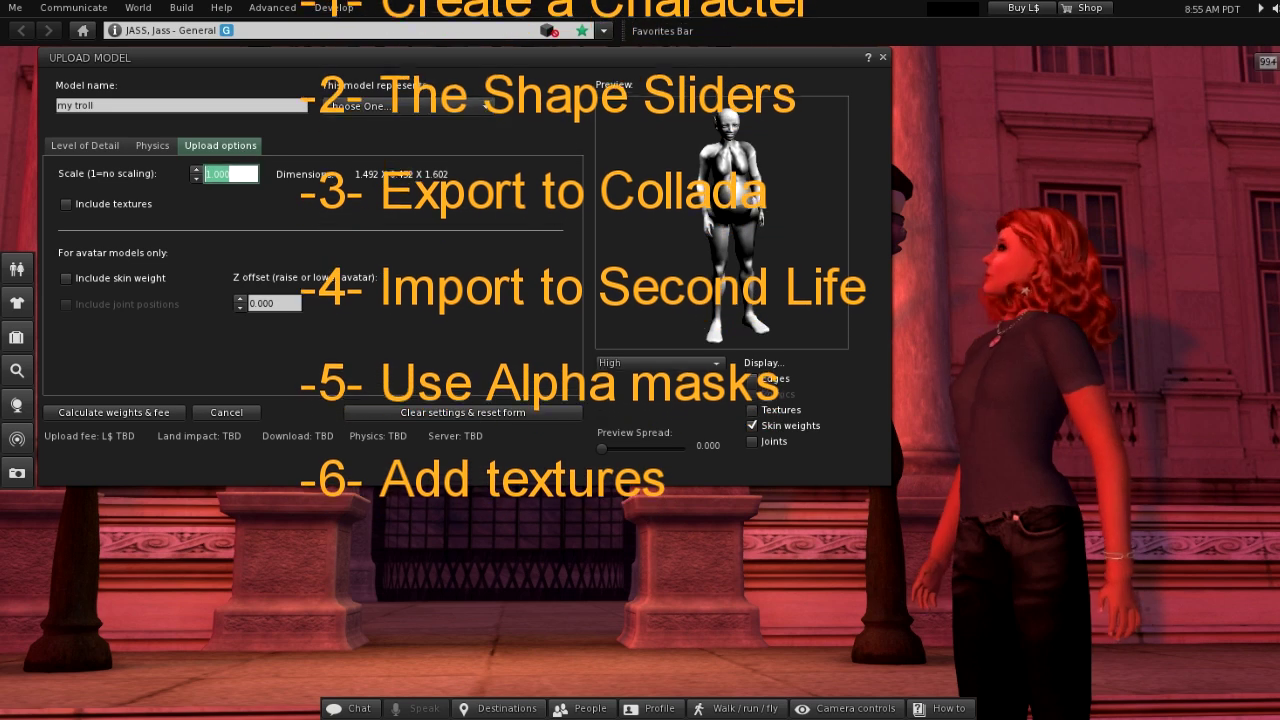
pyautogui.click(66, 278)
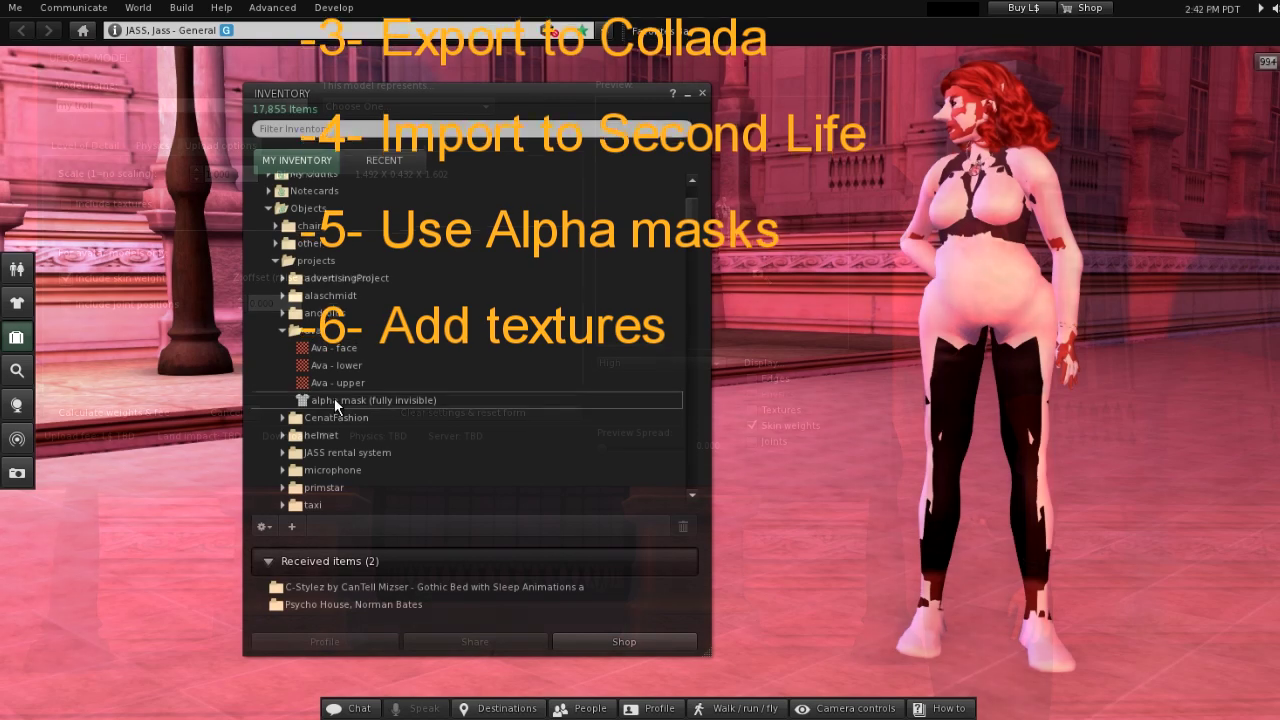
# - Wear "alpha mask (fully invisible)" from projects/ava and apply the Ava - lower texture to the troll's lower body
pyautogui.click(334, 399)
pyautogui.rightClick(334, 399)
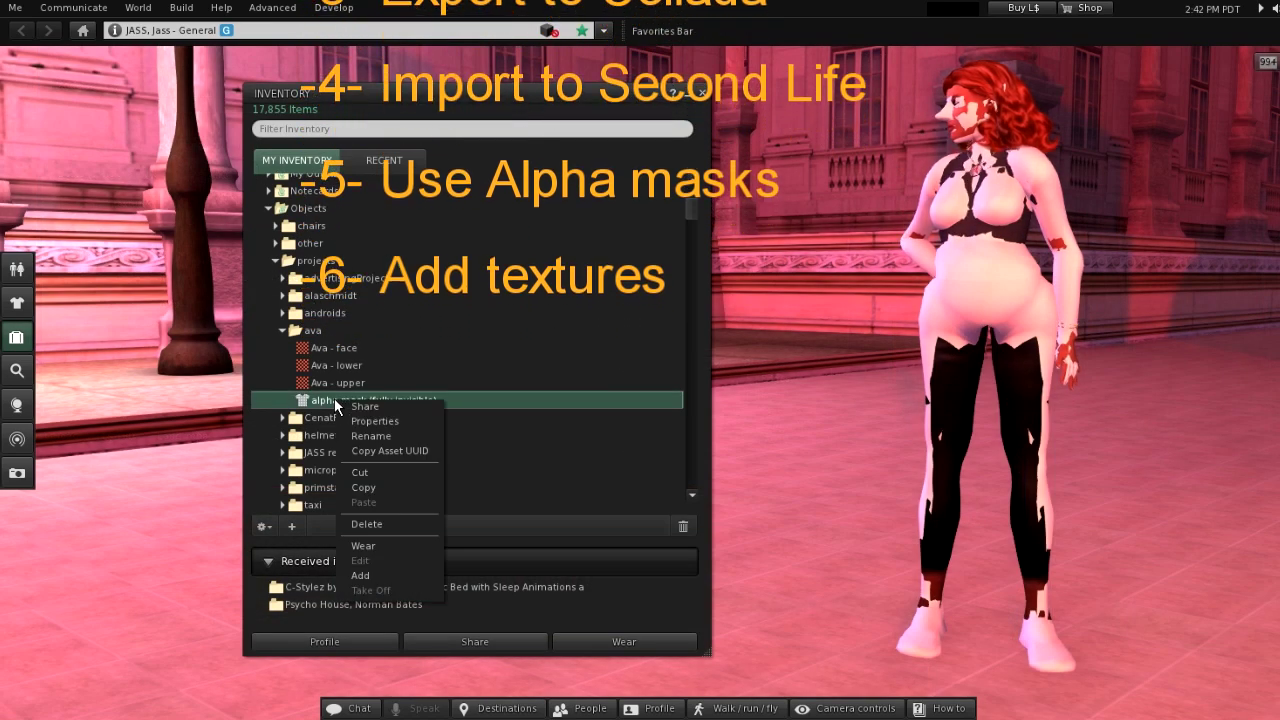
pyautogui.click(366, 545)
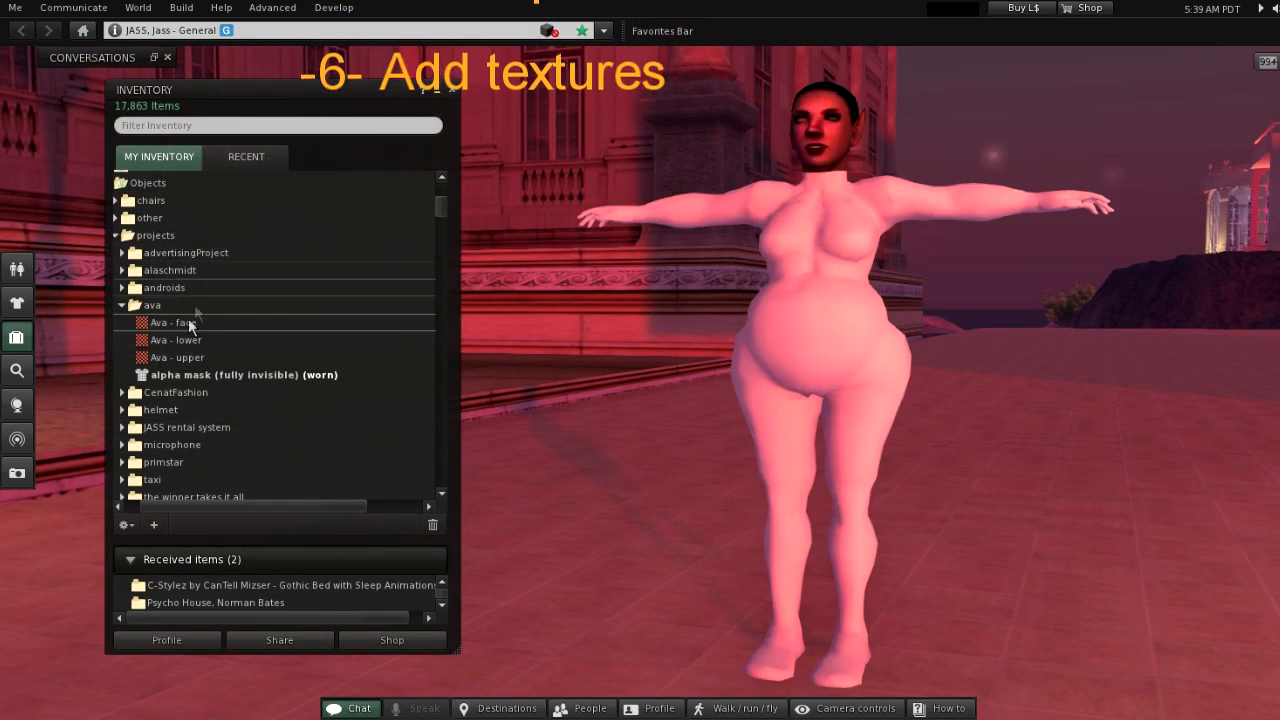
pyautogui.moveTo(173, 341); pyautogui.dragTo(767, 408)
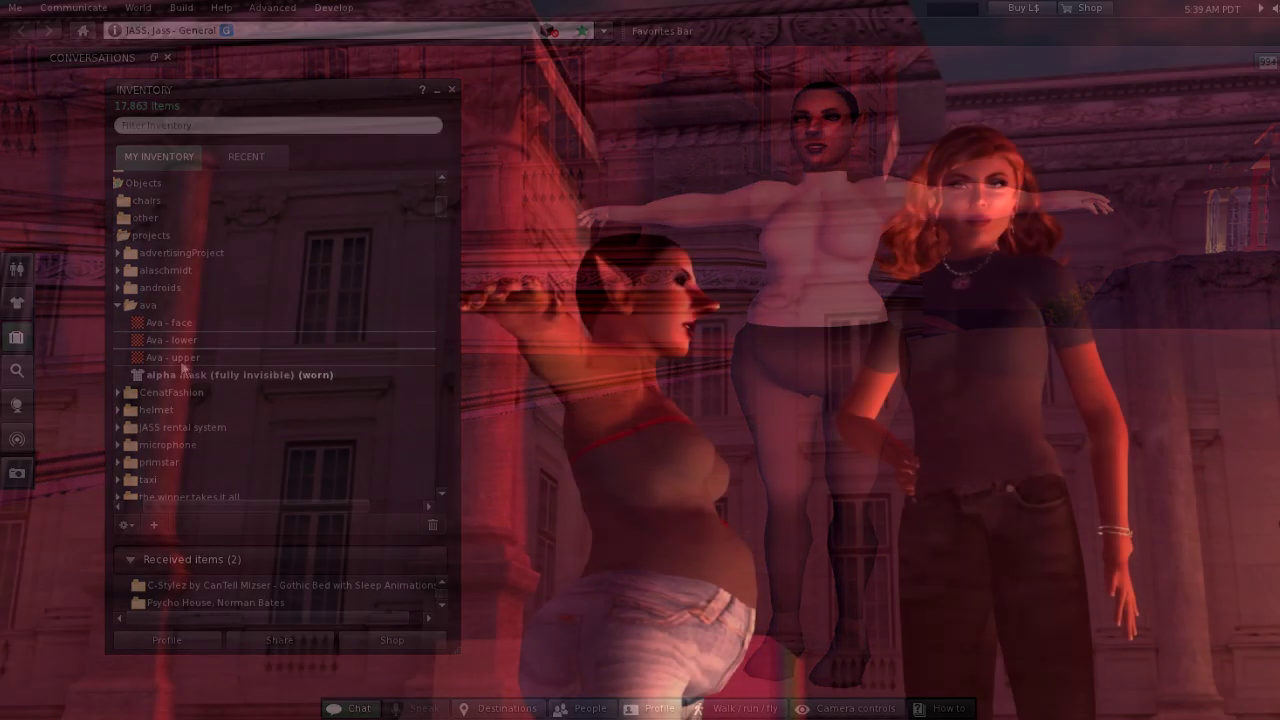